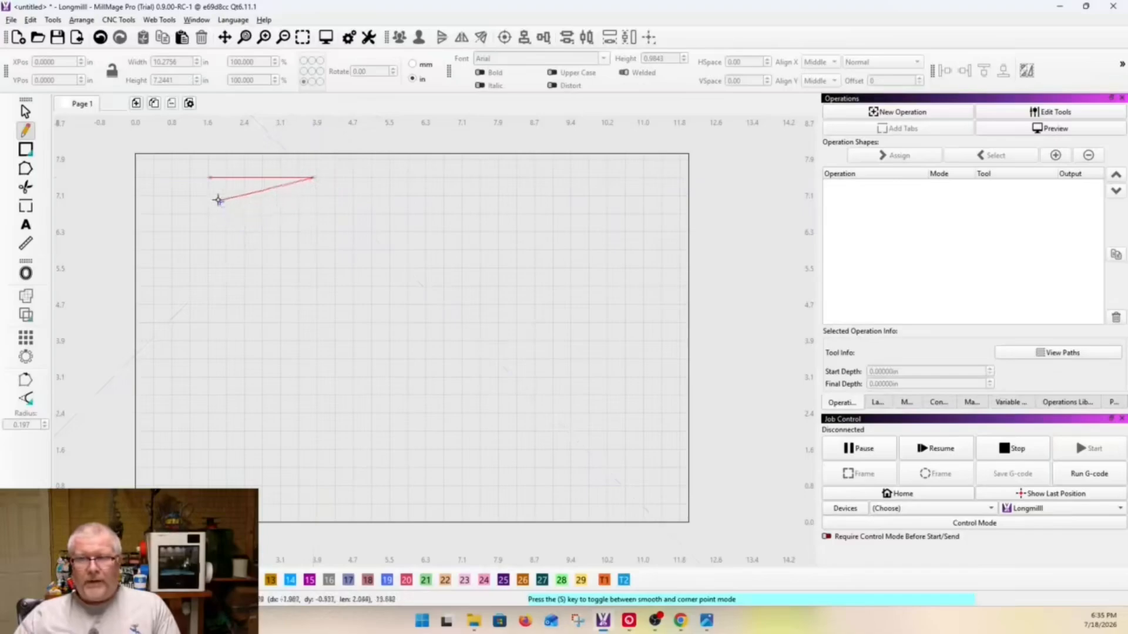
- Finish drawing a horizontal line about 2.24 in long near the upper-left corner of the workpiece
key(shift)
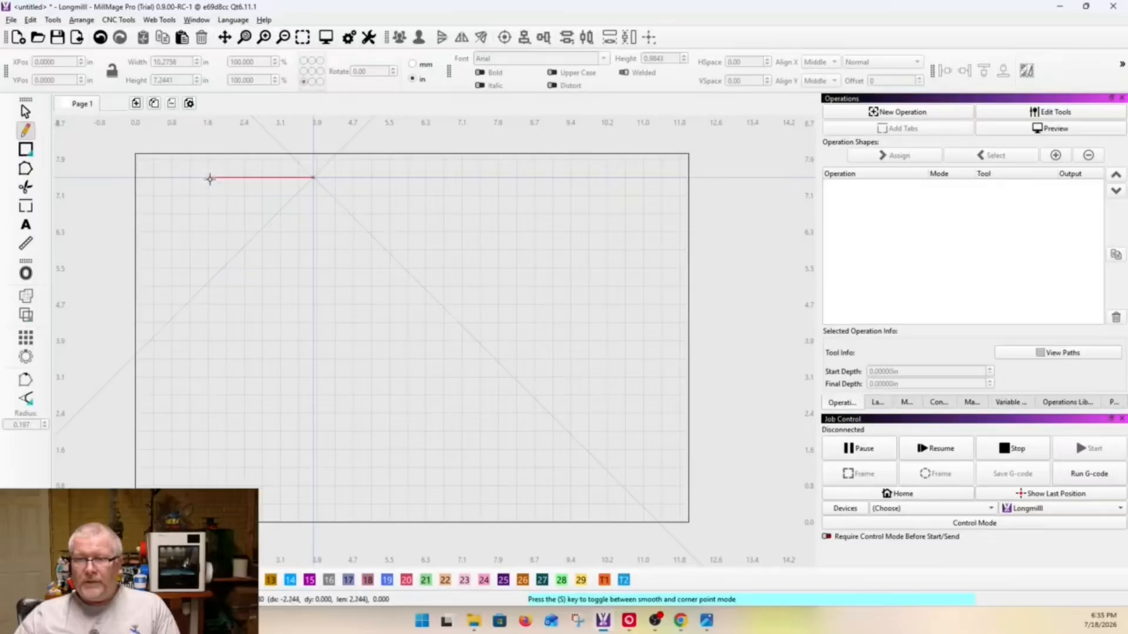
click(209, 177)
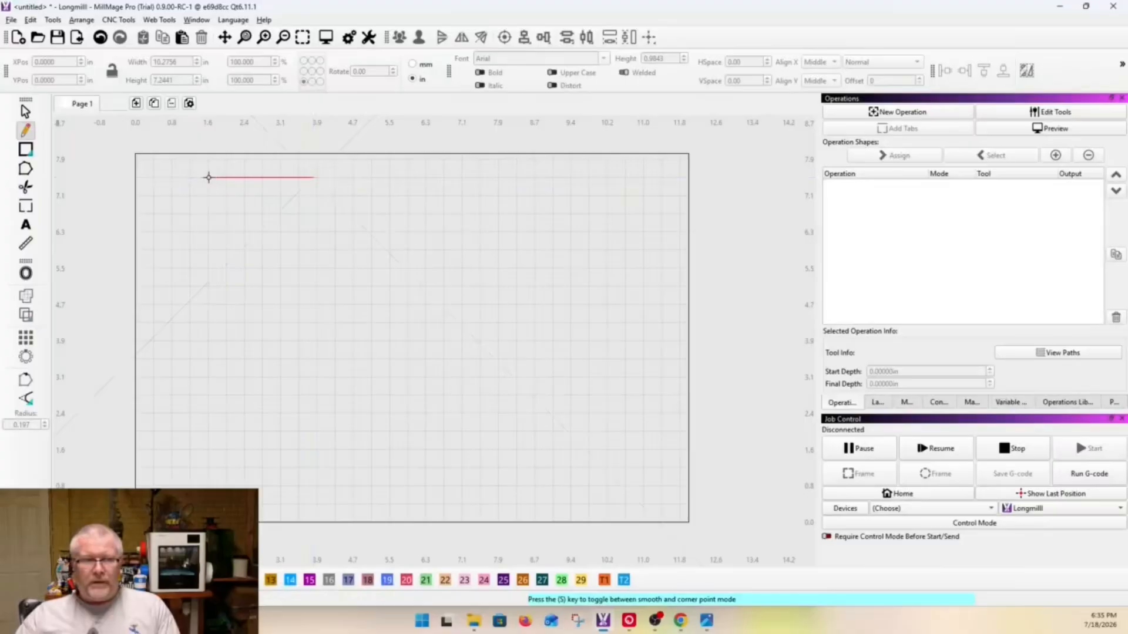
key(Escape)
- Select the horizontal line and set its width to 2.25 in
scroll(209, 177, up, 10)
mouse_move(415, 210)
mouse_down()
mouse_move(405, 228)
mouse_move(420, 232)
mouse_move(423, 215)
mouse_move(398, 199)
mouse_move(415, 192)
mouse_up()
scroll(276, 194, down, 4)
double_click(165, 62)
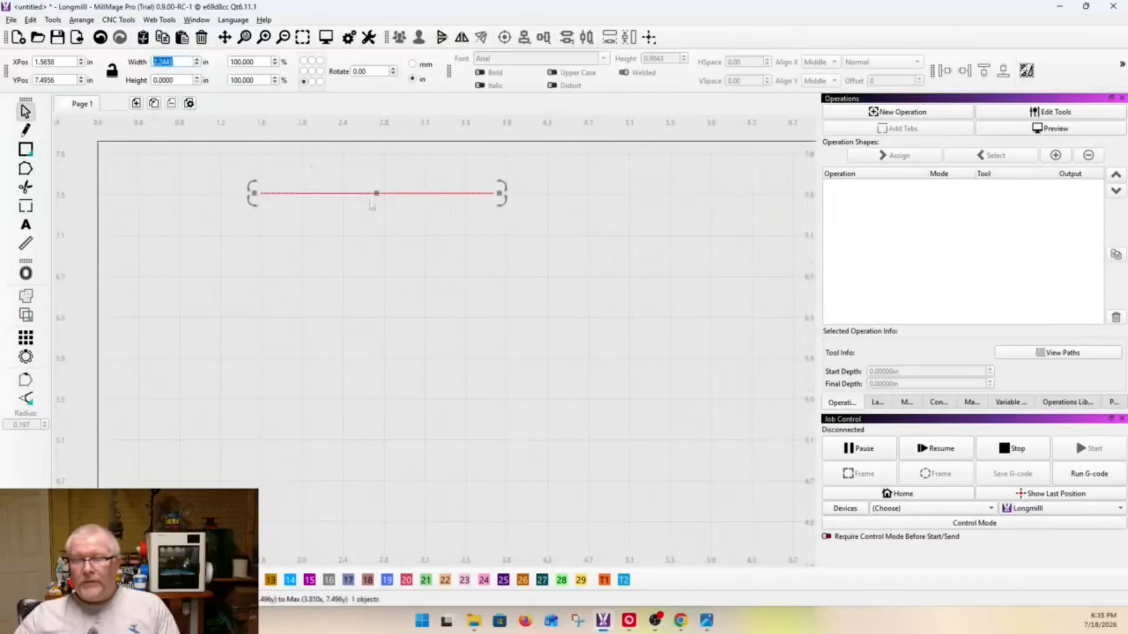
text(2.2500)
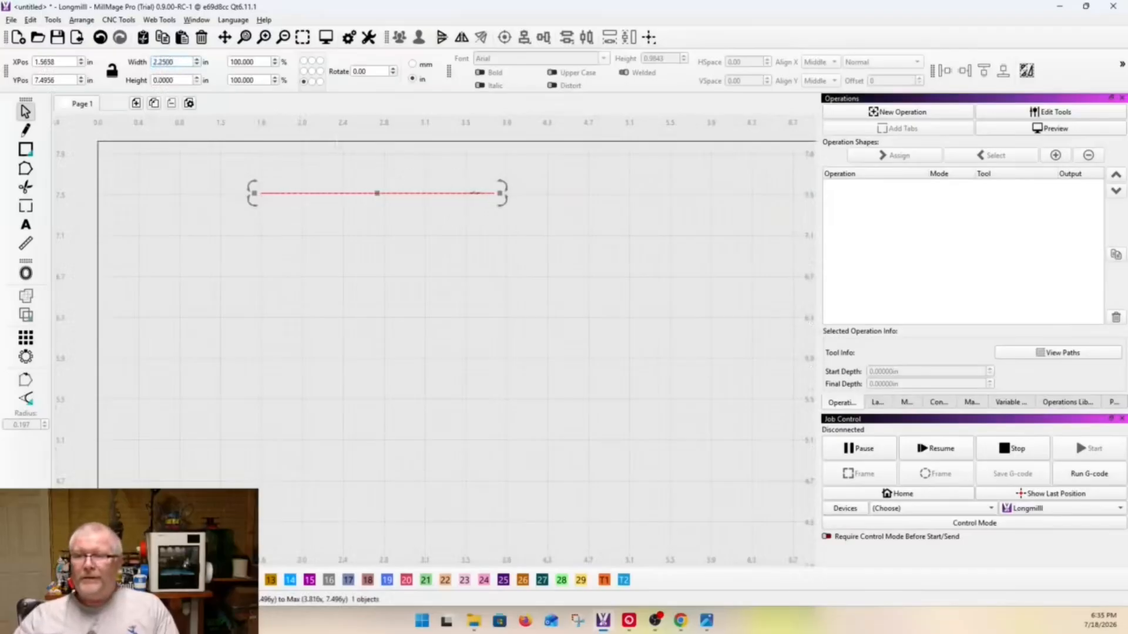
key(Return)
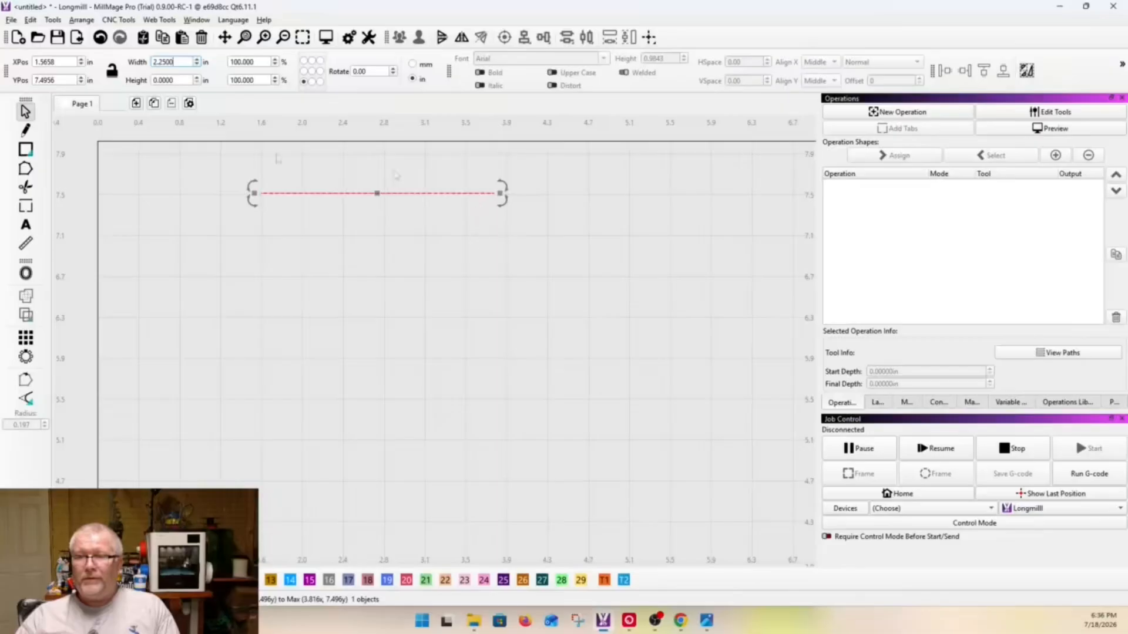
- Place a copy of the line at the same height near the workpiece's right end, at about X 8.0 in
scroll(338, 223, down, 3)
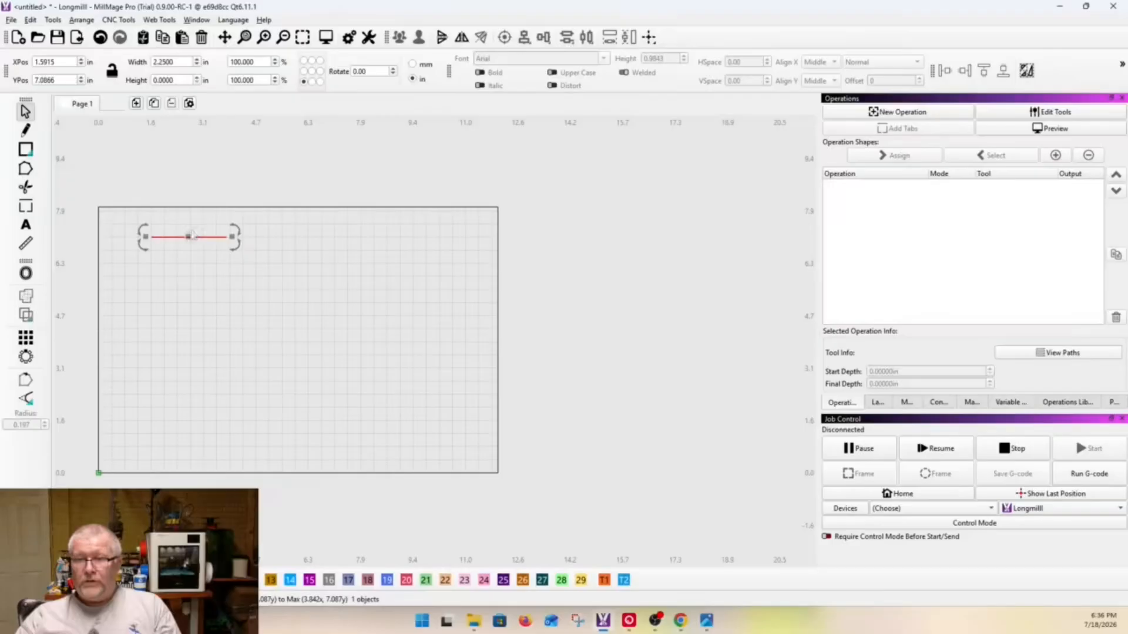
drag(191, 236, 423, 239)
click(446, 274)
scroll(446, 274, down, 1)
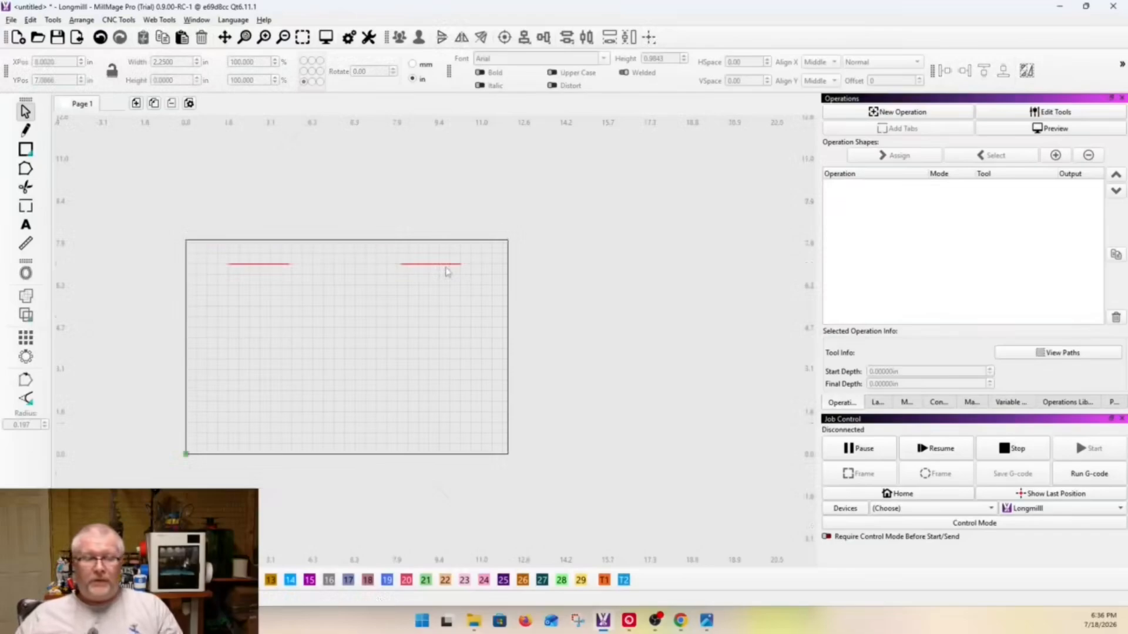
- Draw a spacer rectangle about 1.10 by 1.69 in in the workpiece's upper-left corner and align it to the left edge
scroll(446, 272, up, 1)
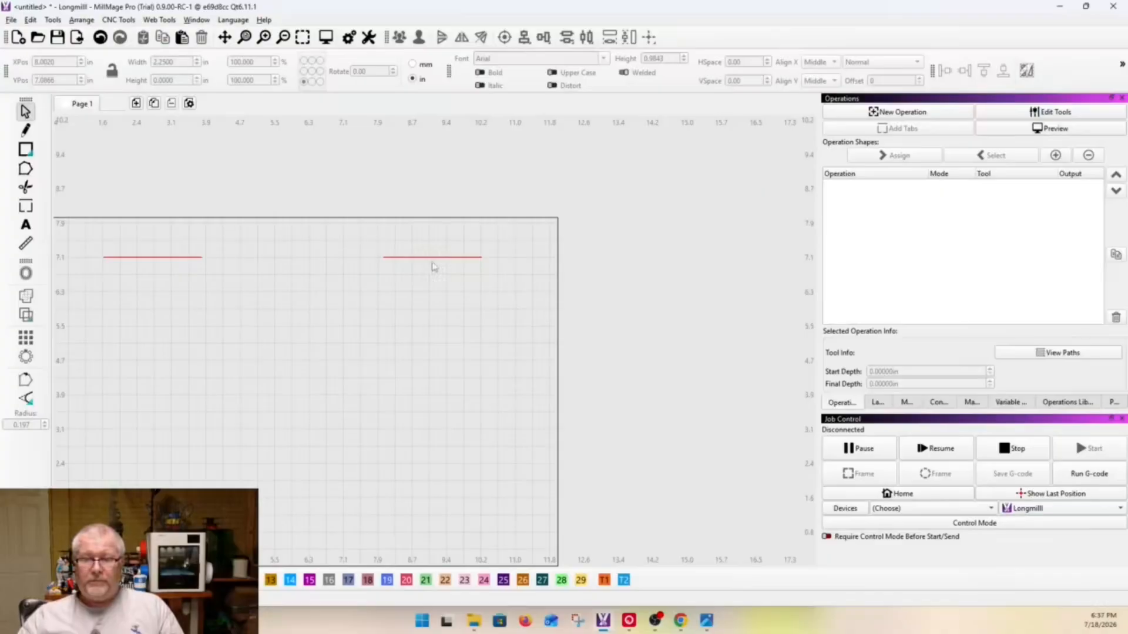
scroll(434, 267, down, 1)
scroll(298, 275, up, 2)
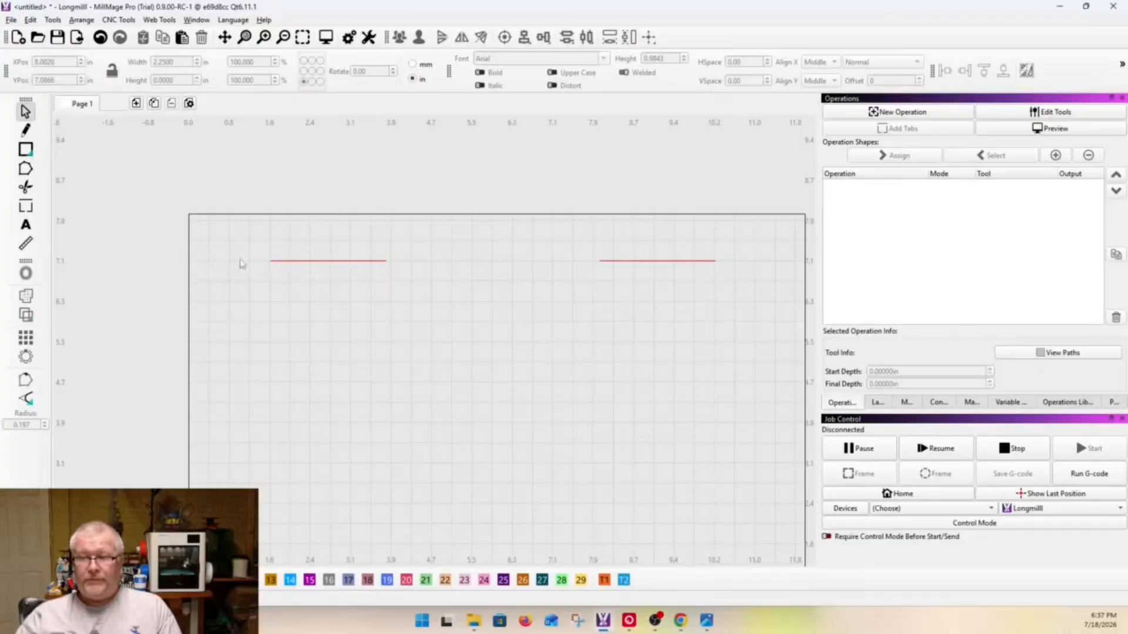
scroll(241, 263, down, 2)
click(29, 151)
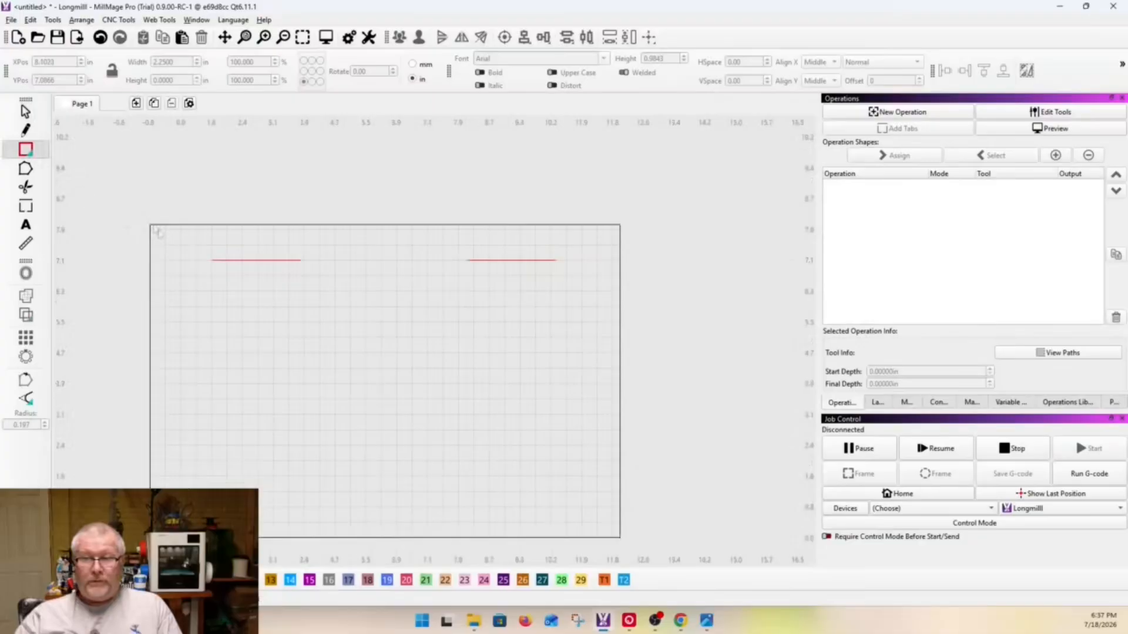
drag(151, 226, 178, 268)
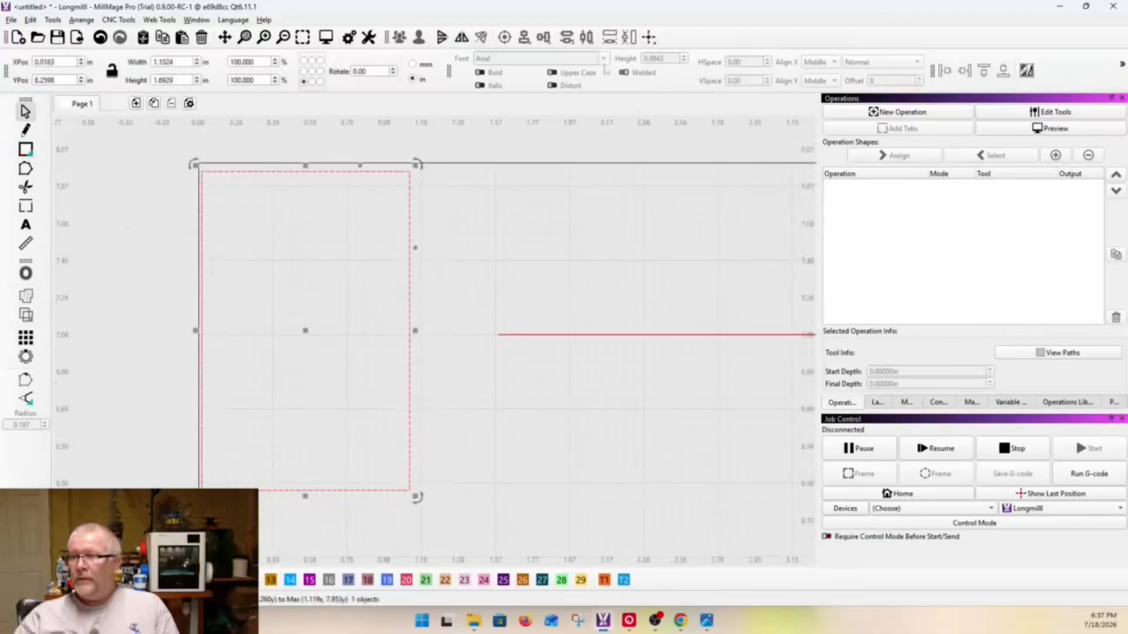
click(944, 72)
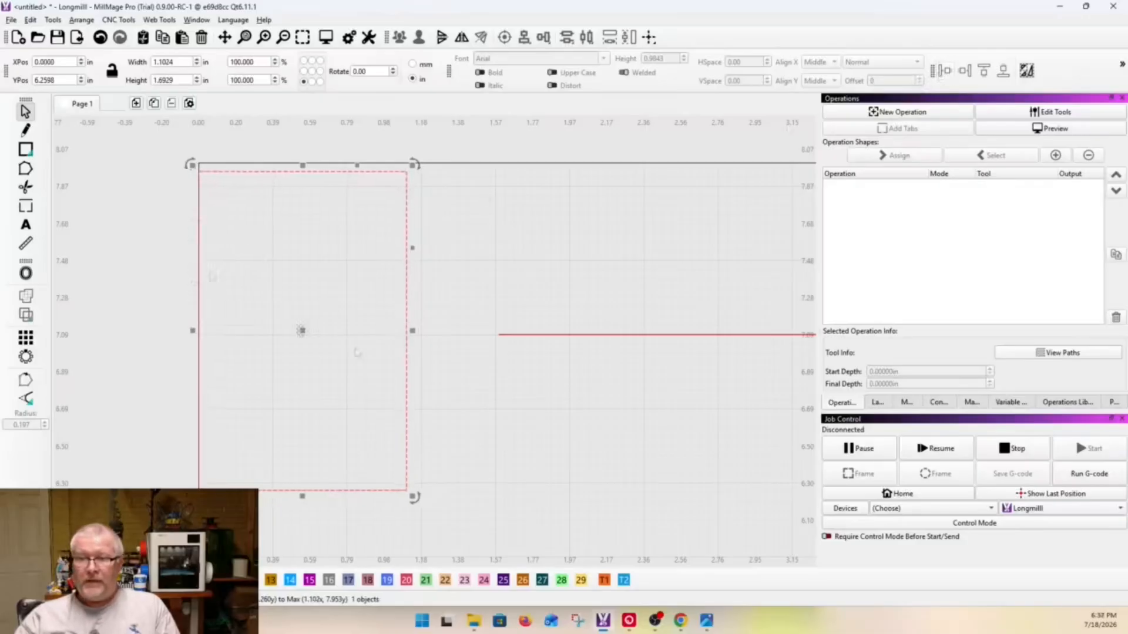
- Stretch the spacer rectangle to about 1.59 in wide so its right side meets the left line's start point
drag(407, 340, 410, 285)
scroll(489, 354, up, 8)
scroll(422, 315, up, 5)
scroll(408, 306, up, 4)
scroll(323, 305, down, 3)
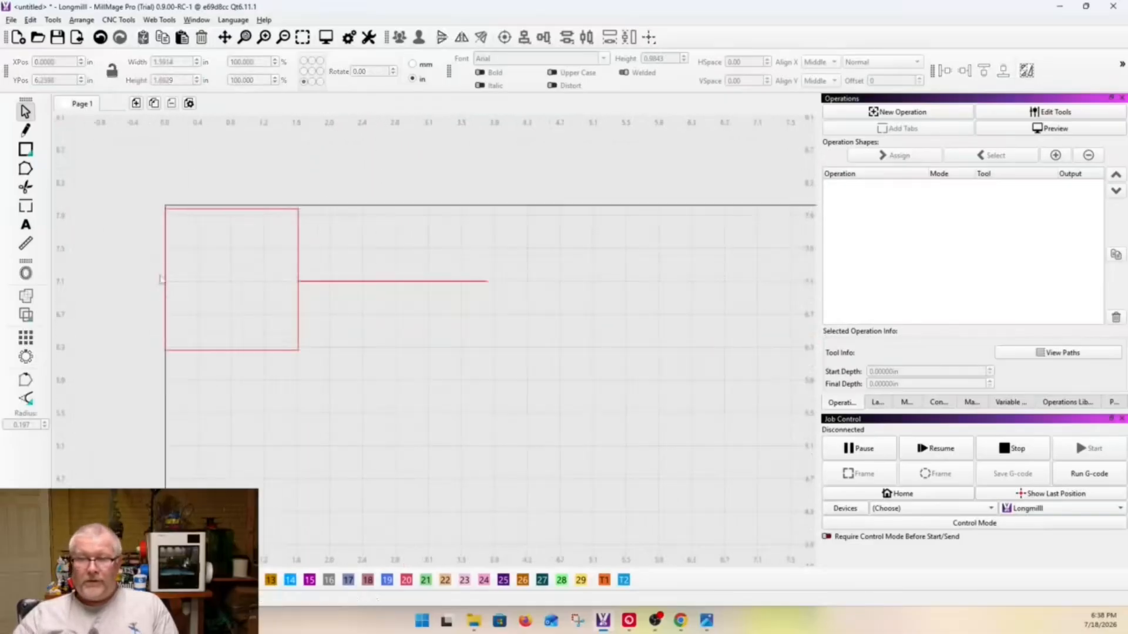
scroll(197, 306, down, 3)
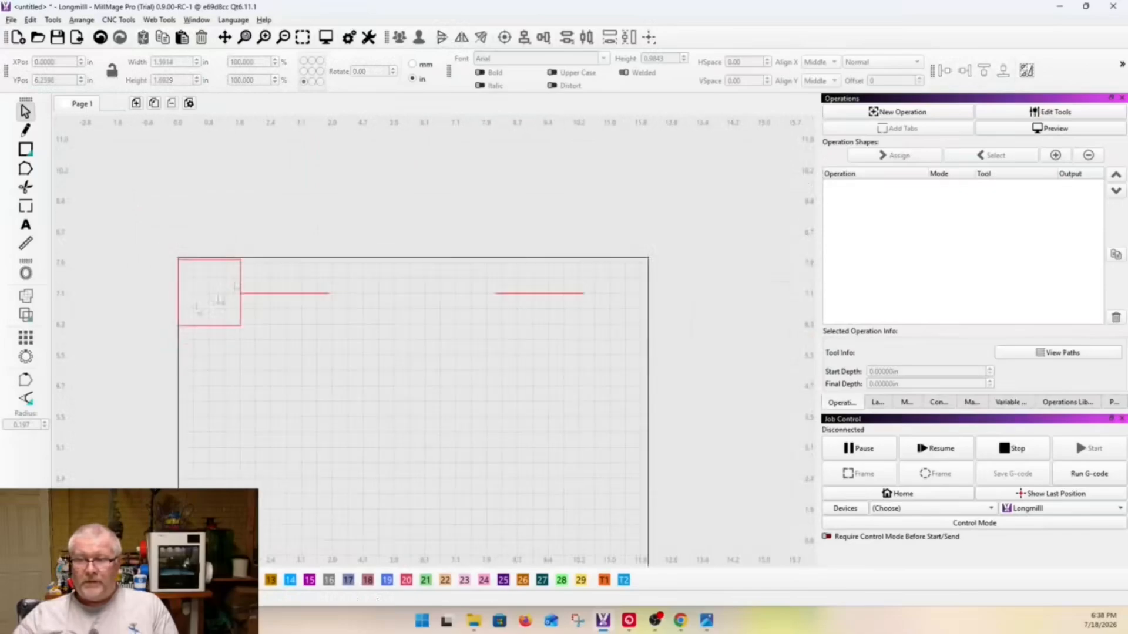
- Align the spacer rectangle to the workpiece's right edge and move the right line so its end meets the rectangle
click(224, 274)
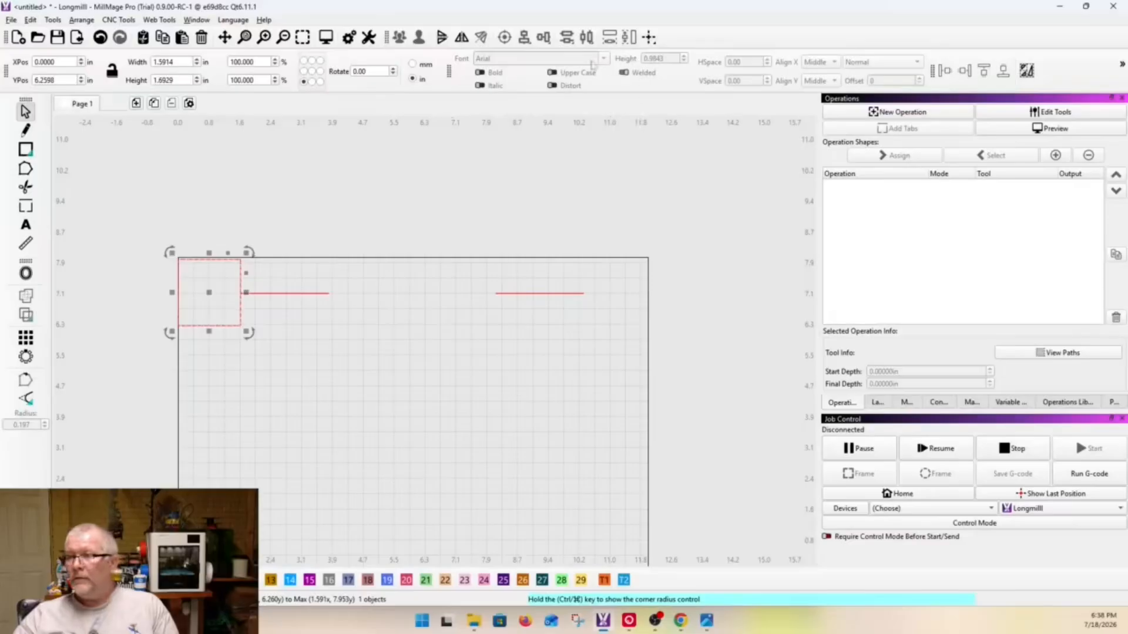
click(967, 74)
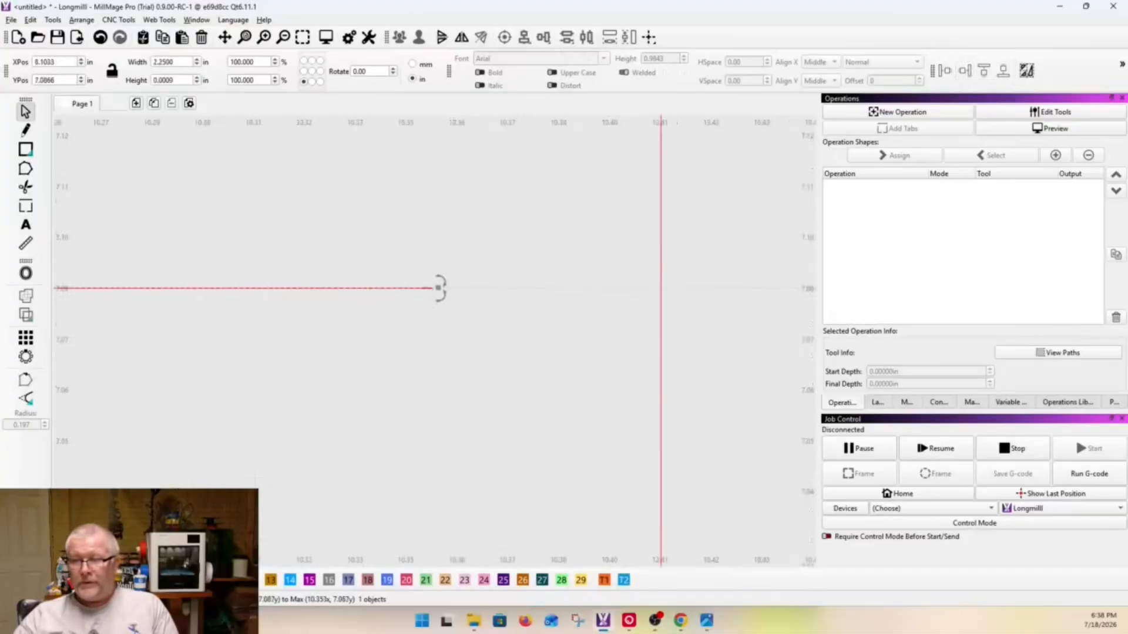
click(432, 293)
drag(433, 293, 657, 296)
scroll(652, 288, down, 10)
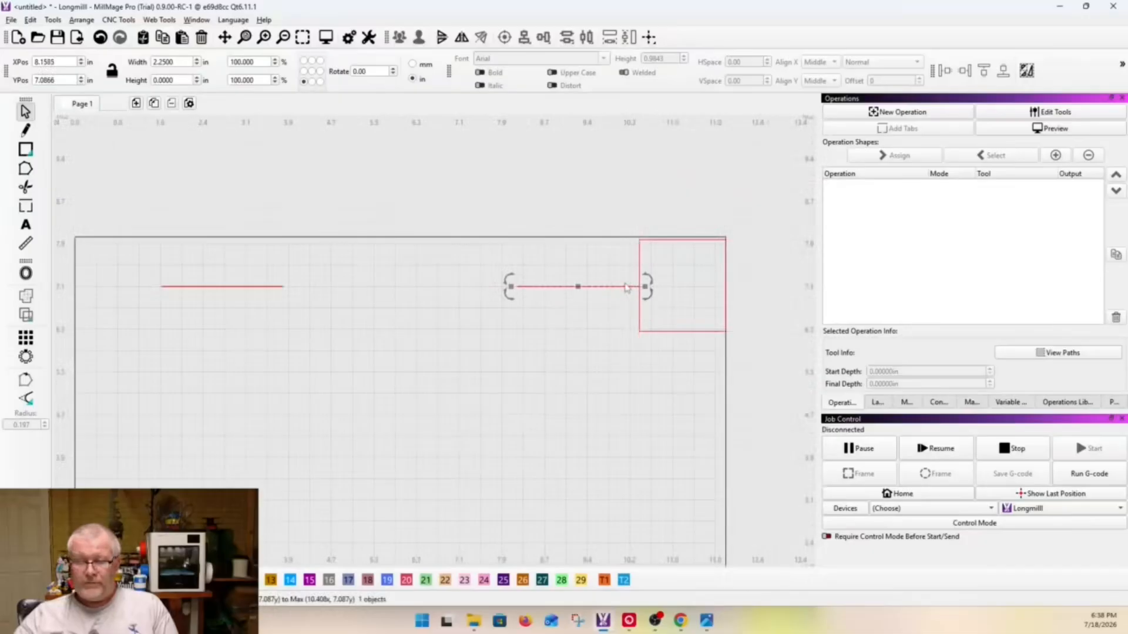
- Delete the spacer rectangle at the workpiece's right edge
click(610, 332)
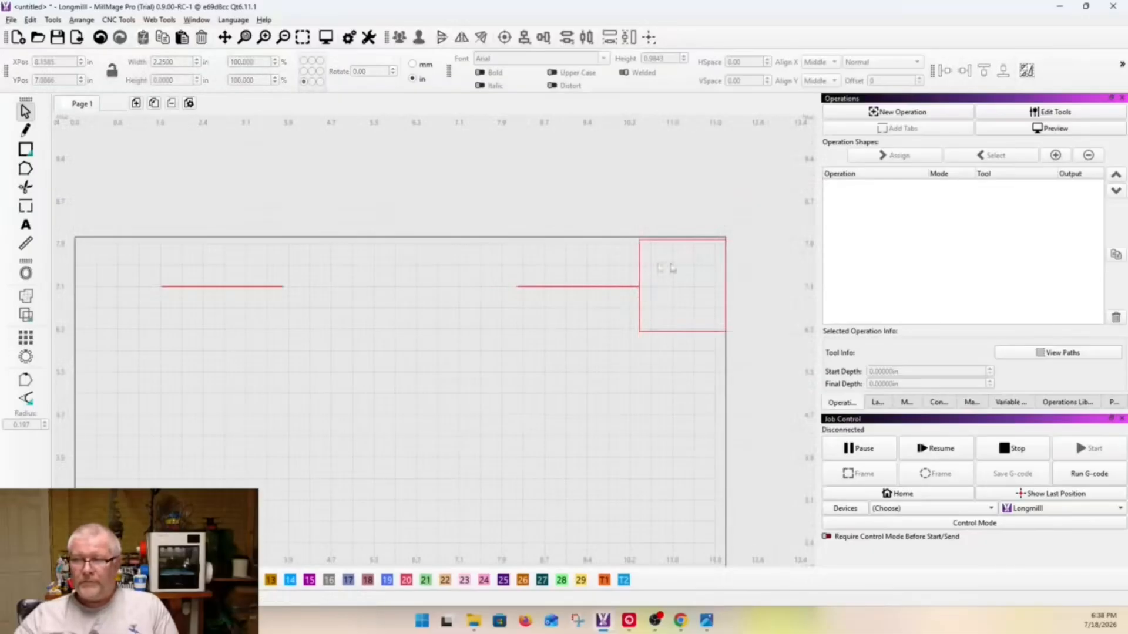
drag(671, 265, 616, 248)
key(Delete)
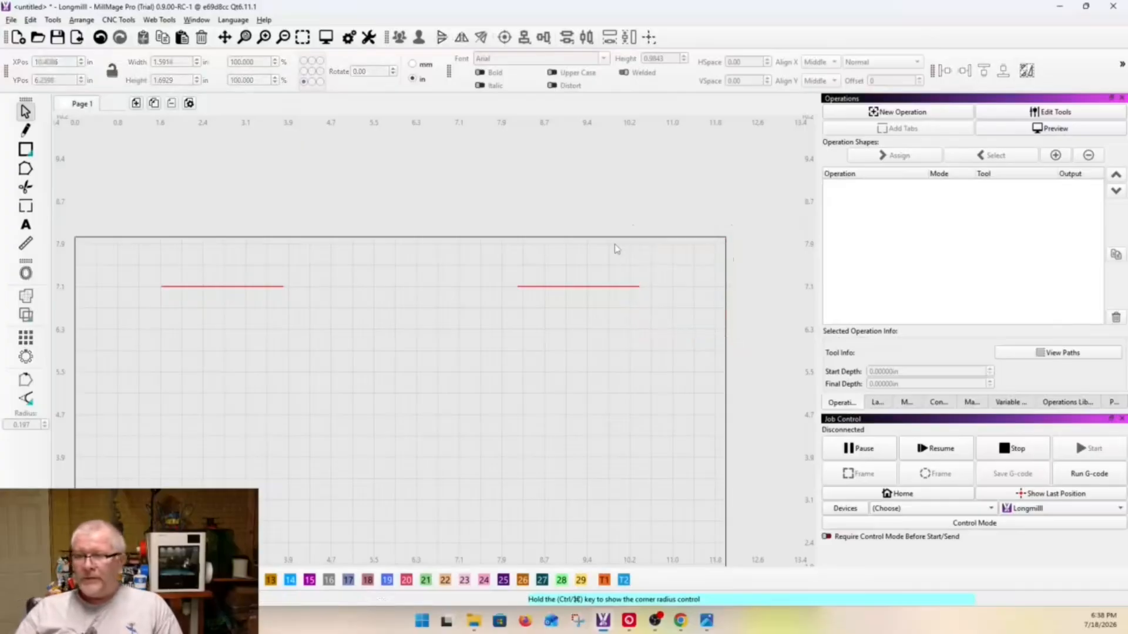
scroll(373, 296, down, 3)
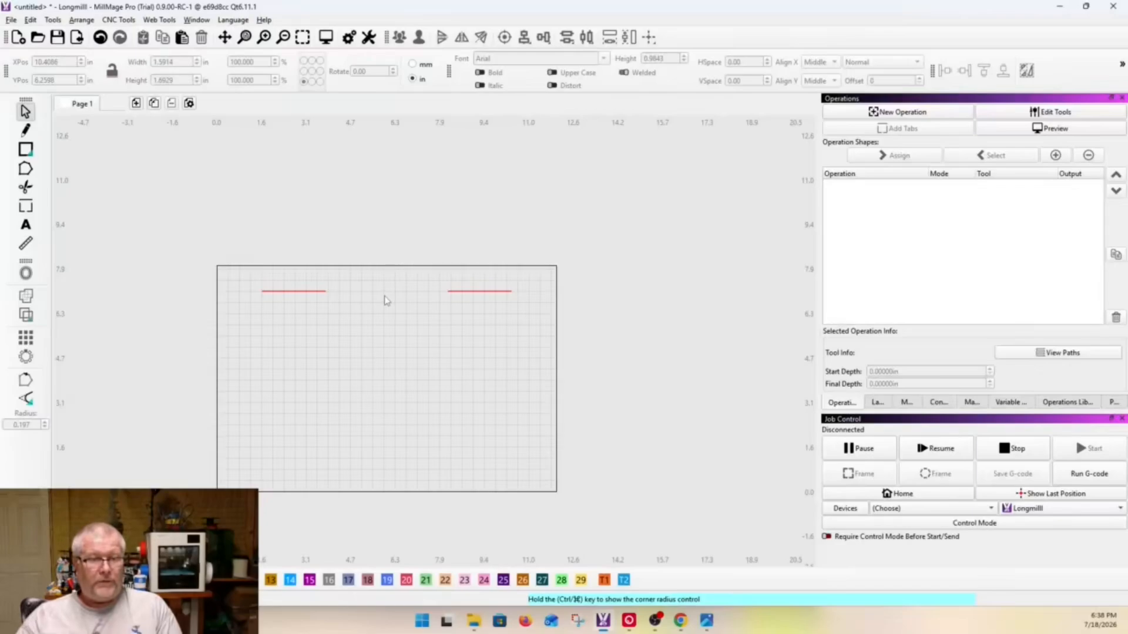
- Select both horizontal lines and start a new Profile operation for them
drag(173, 202, 579, 386)
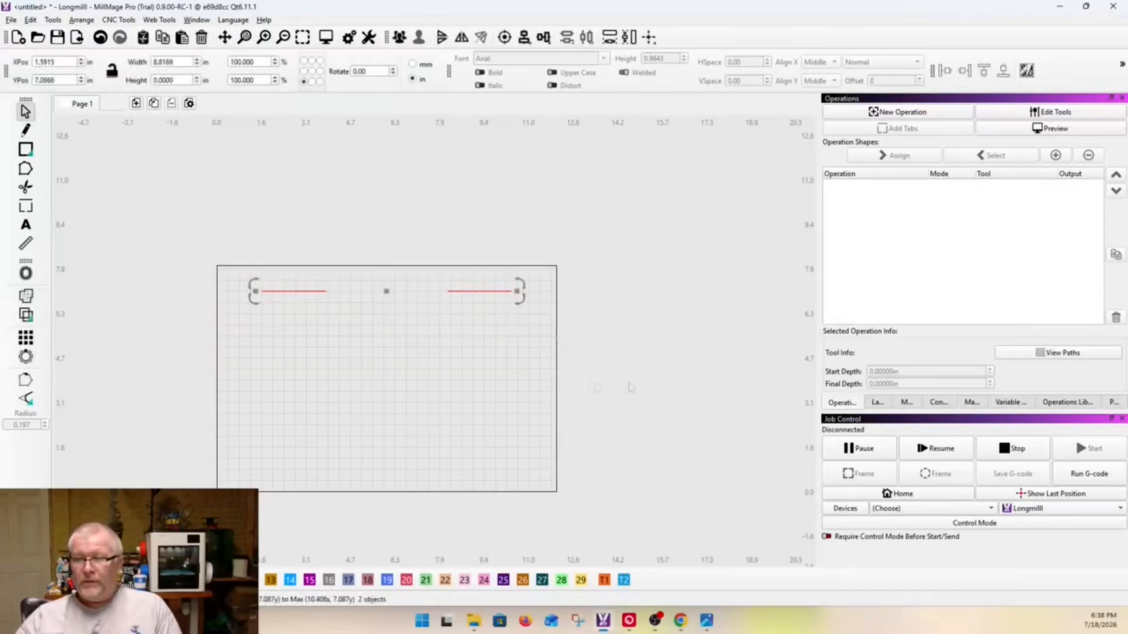
click(869, 112)
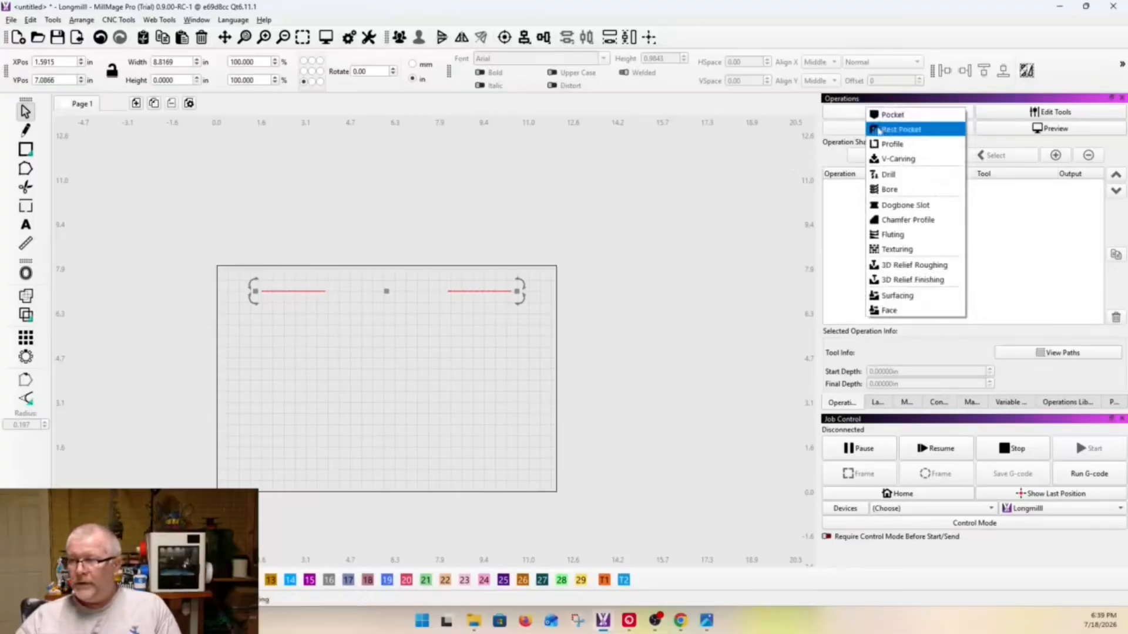
click(886, 145)
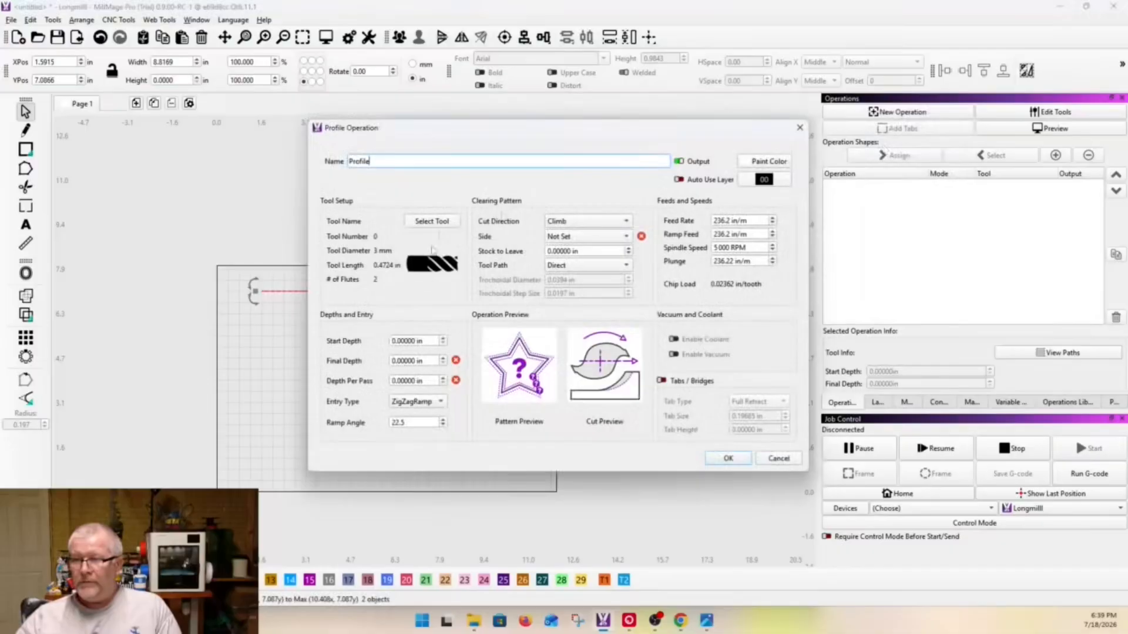
- Set the profile operation's final depth and depth per pass to 0.27 in
drag(441, 360, 391, 360)
text(.2)
key(BackSpace)
text(3)
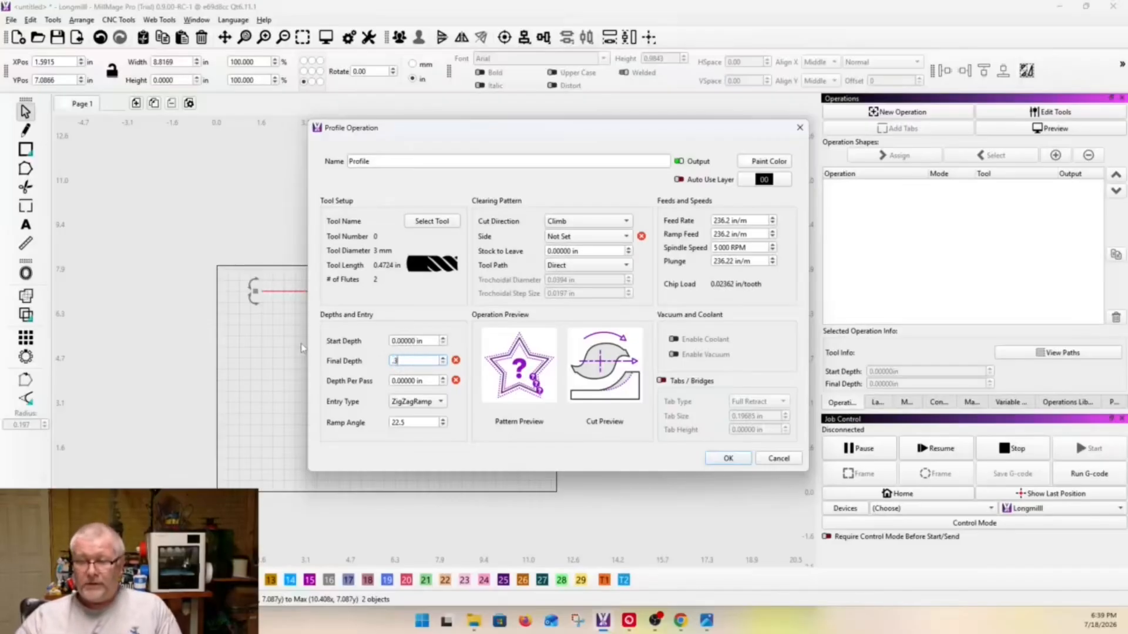
key(BackSpace)
text(27)
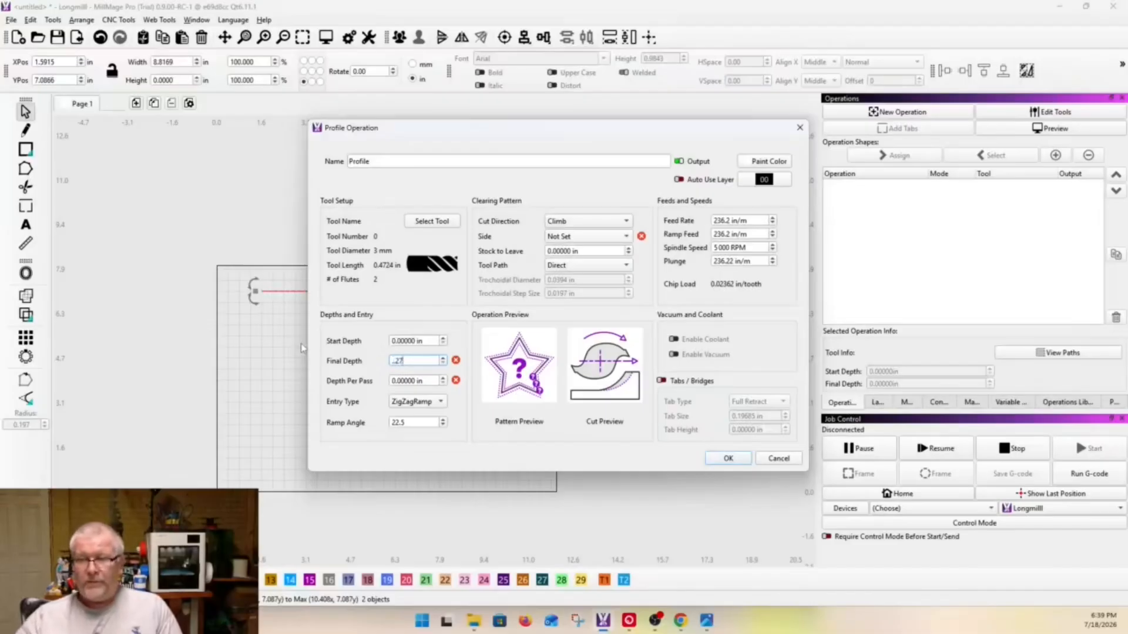
click(433, 381)
drag(422, 381, 253, 372)
text(.27)
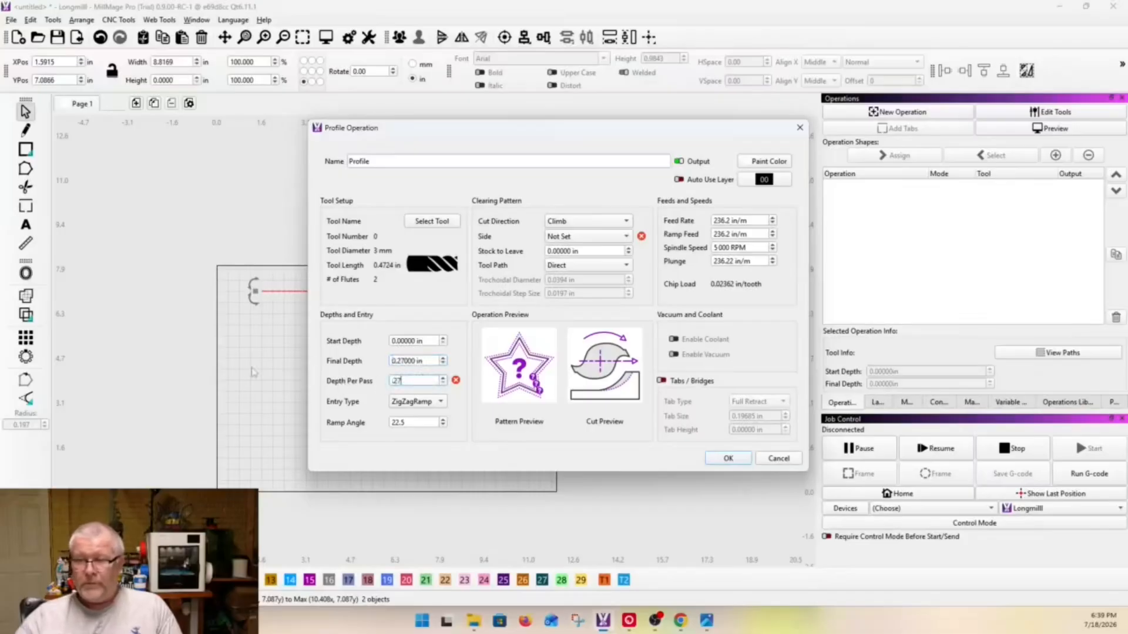
- Set the profile's entry type to Plunge, its ramp angle to 1.0 and its side to Along Line
click(414, 402)
click(414, 389)
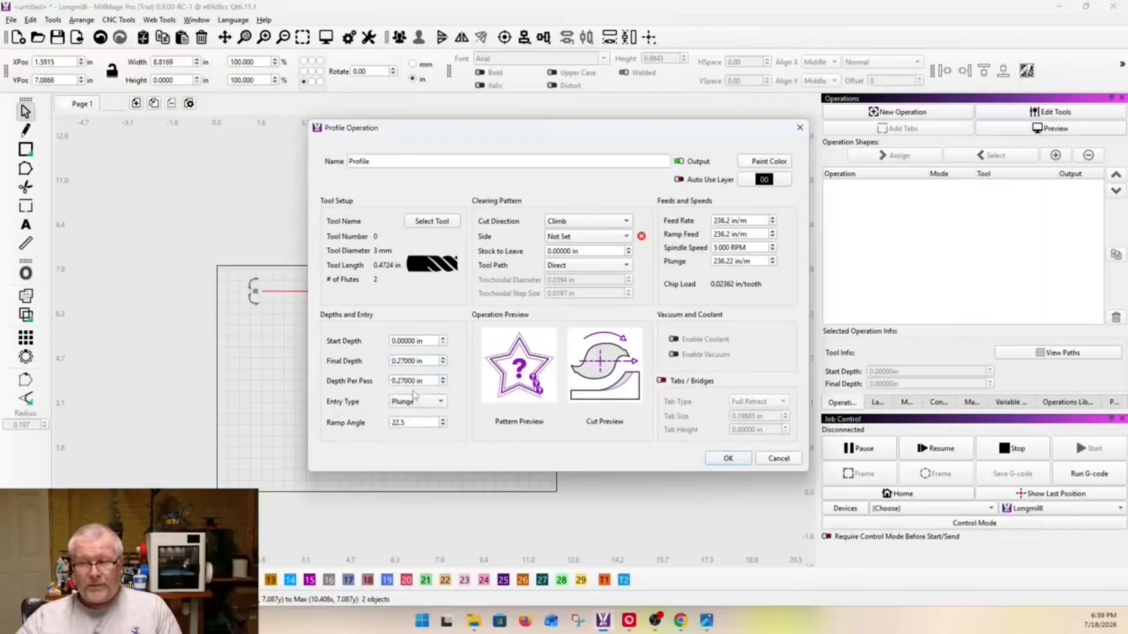
drag(409, 423, 390, 422)
text(0)
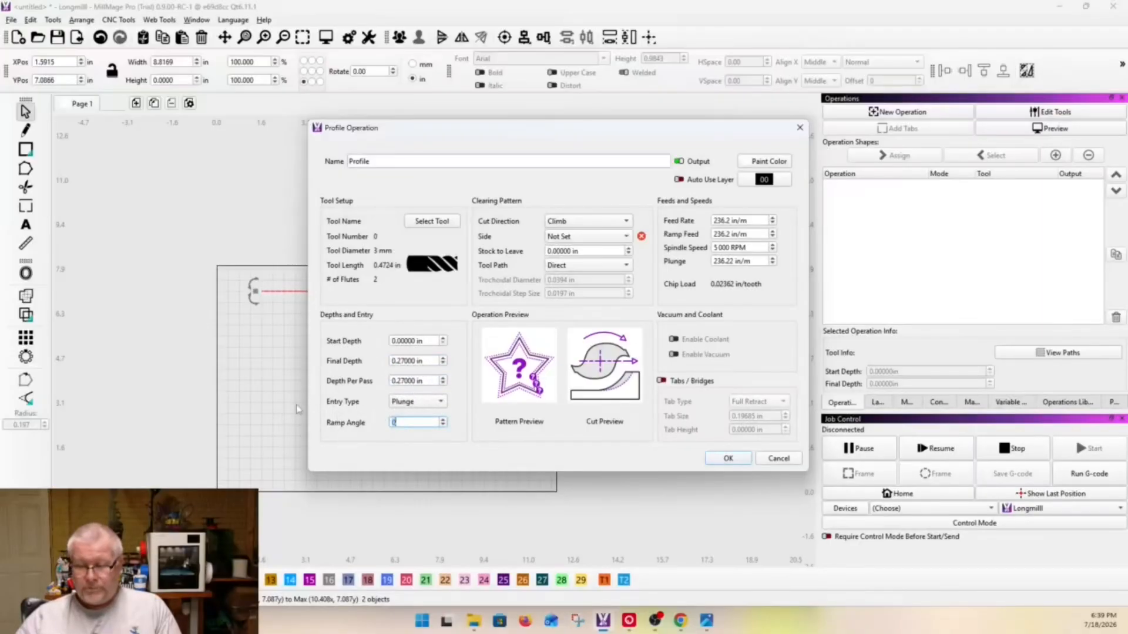
click(578, 237)
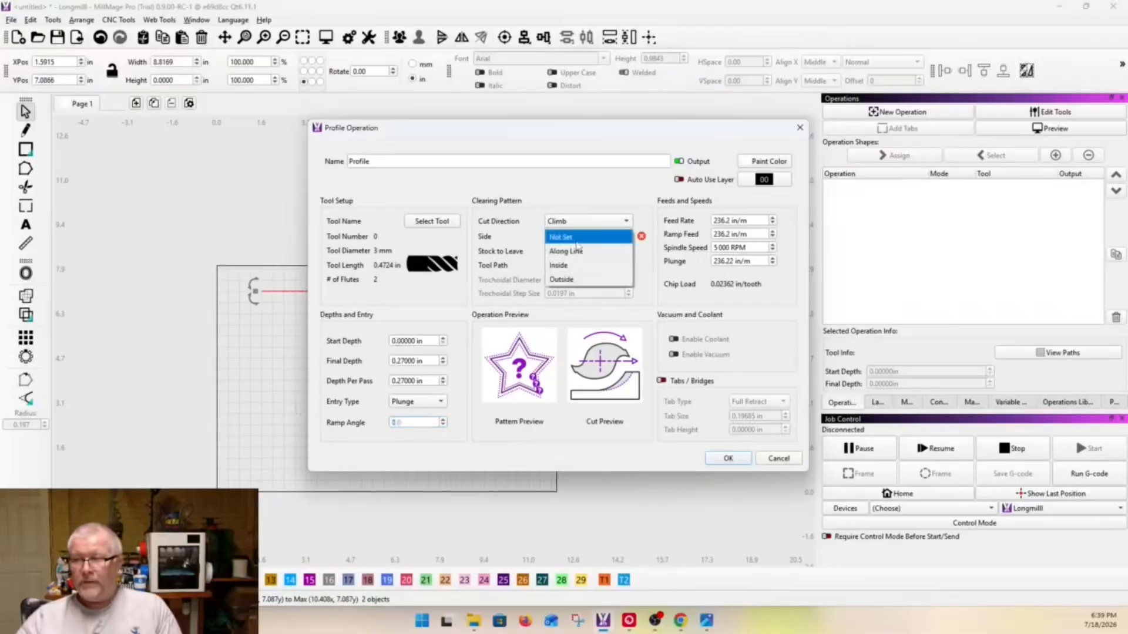
click(578, 250)
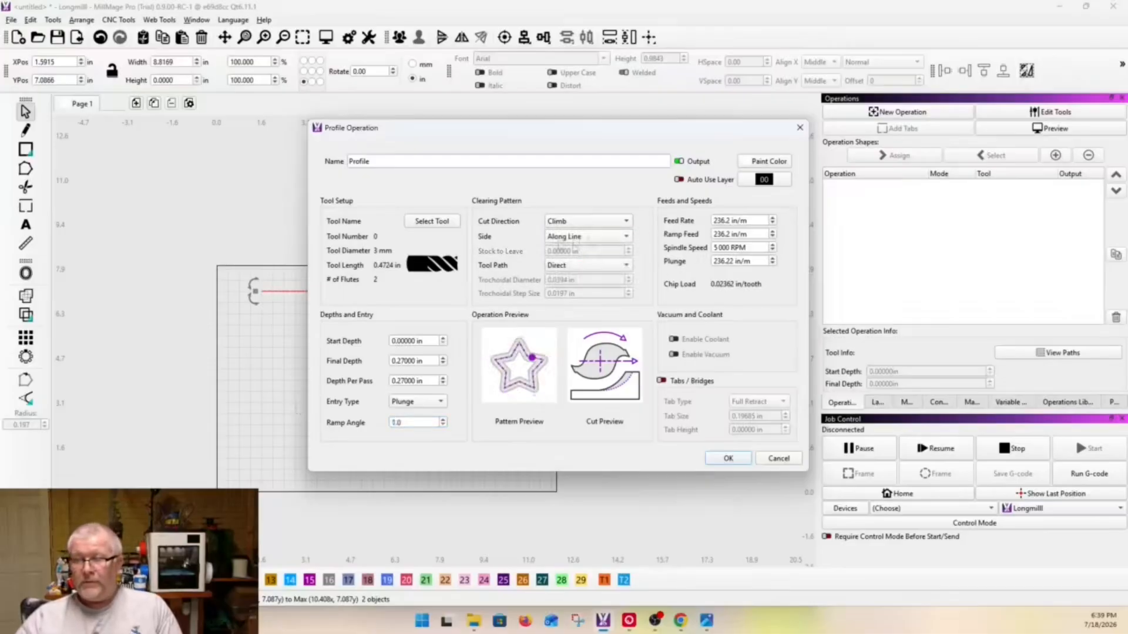
- Set the profile operation's feed rate to 80 in/m and its ramp feed to 30 in/m
drag(747, 221, 595, 219)
text(80)
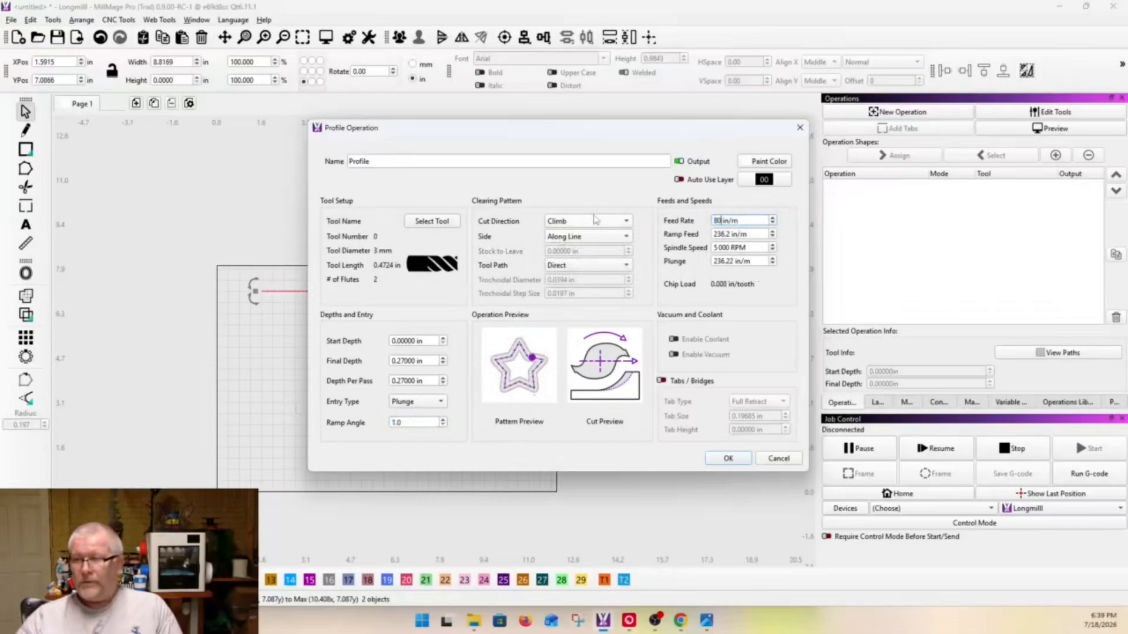
key(Tab)
text(30)
- Set the spindle speed to 19000 RPM and the plunge rate to 30 in/m, and accept the profile operation
click(747, 247)
drag(746, 248, 669, 247)
text(30)
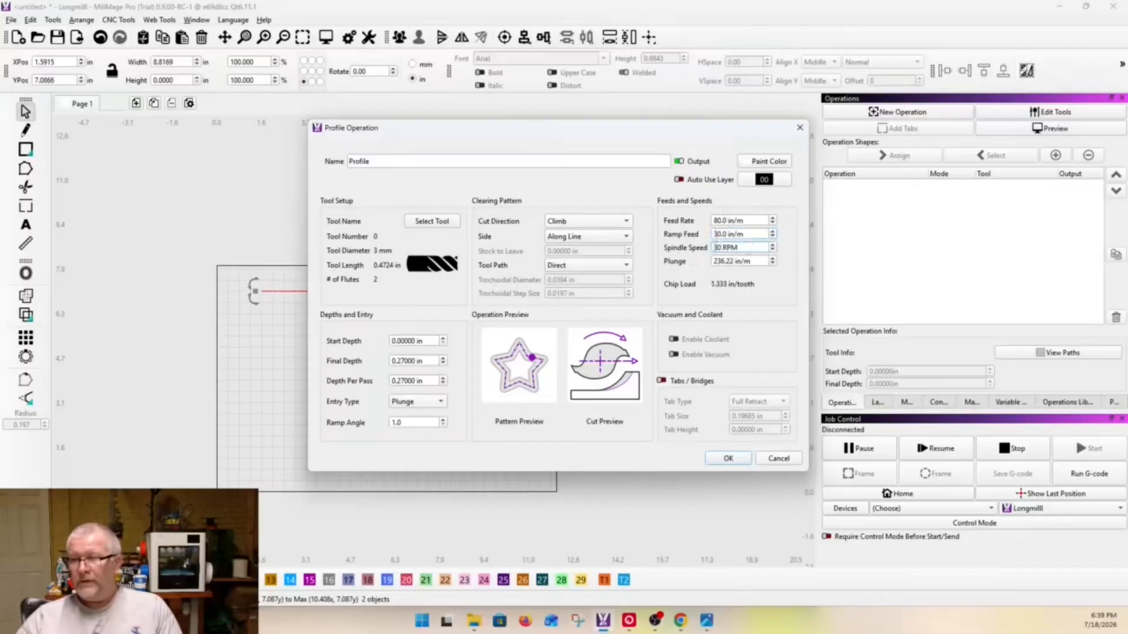
drag(719, 247, 656, 236)
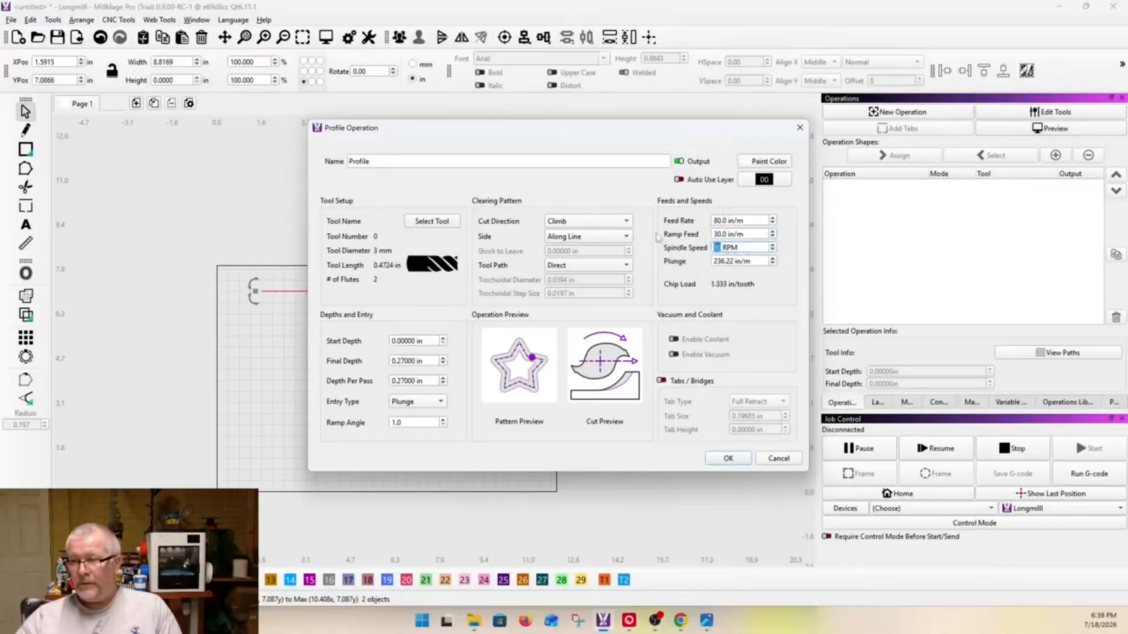
text(19000)
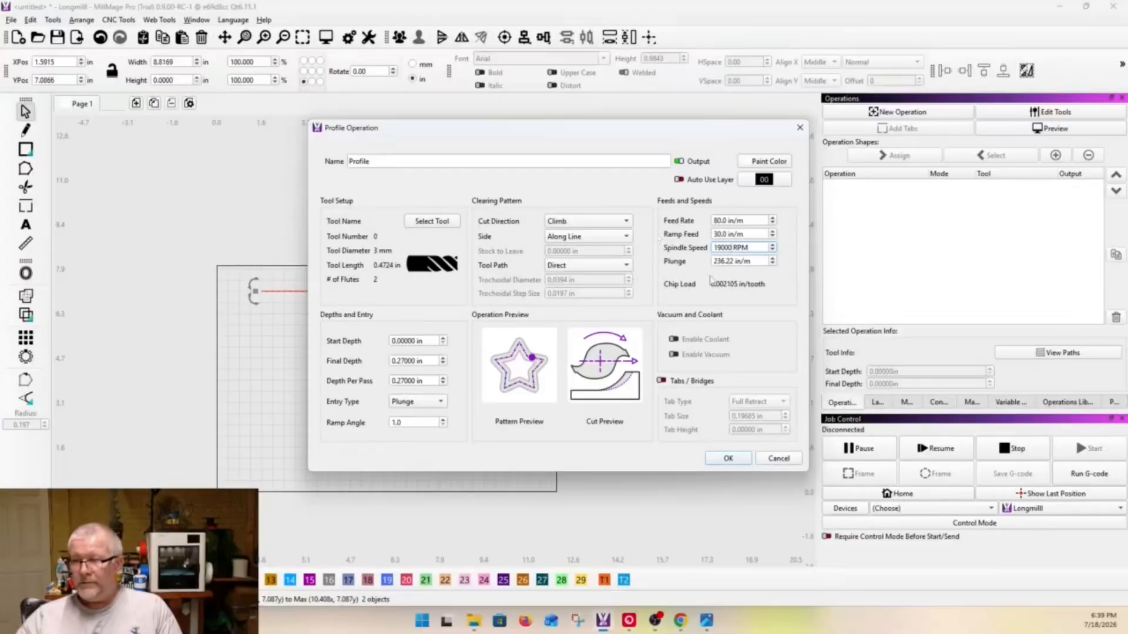
drag(765, 260, 660, 248)
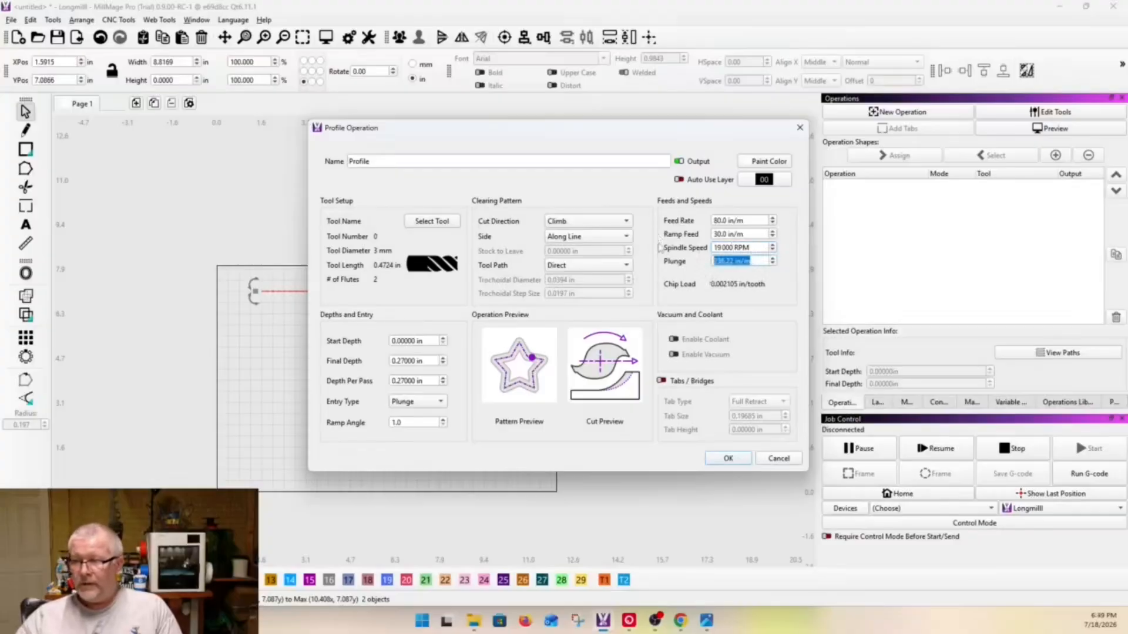
text(30)
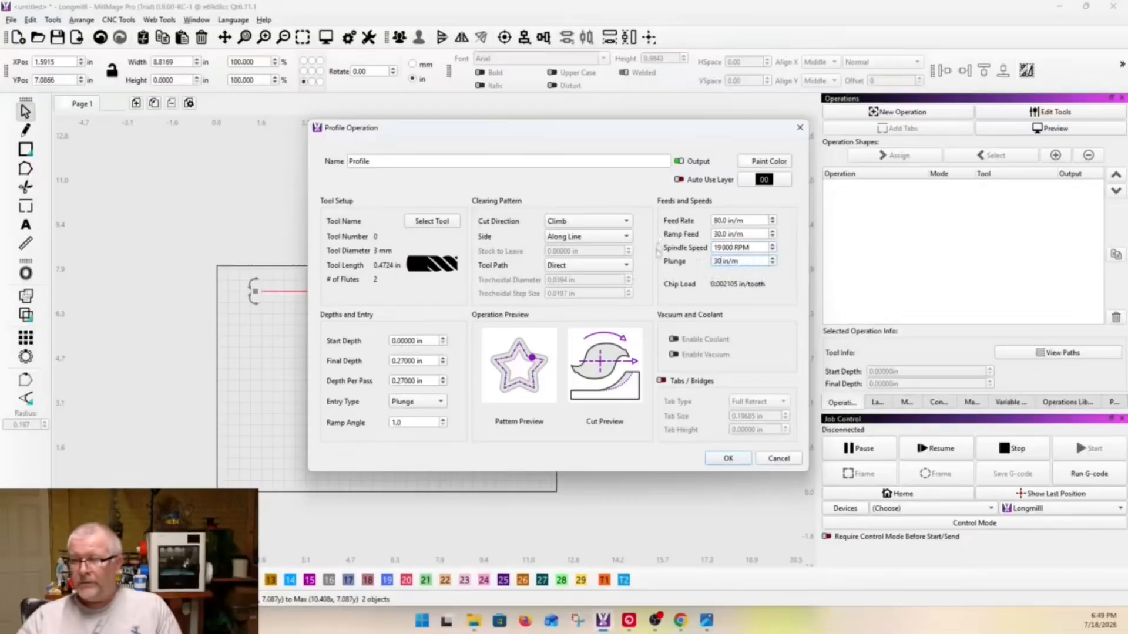
click(728, 459)
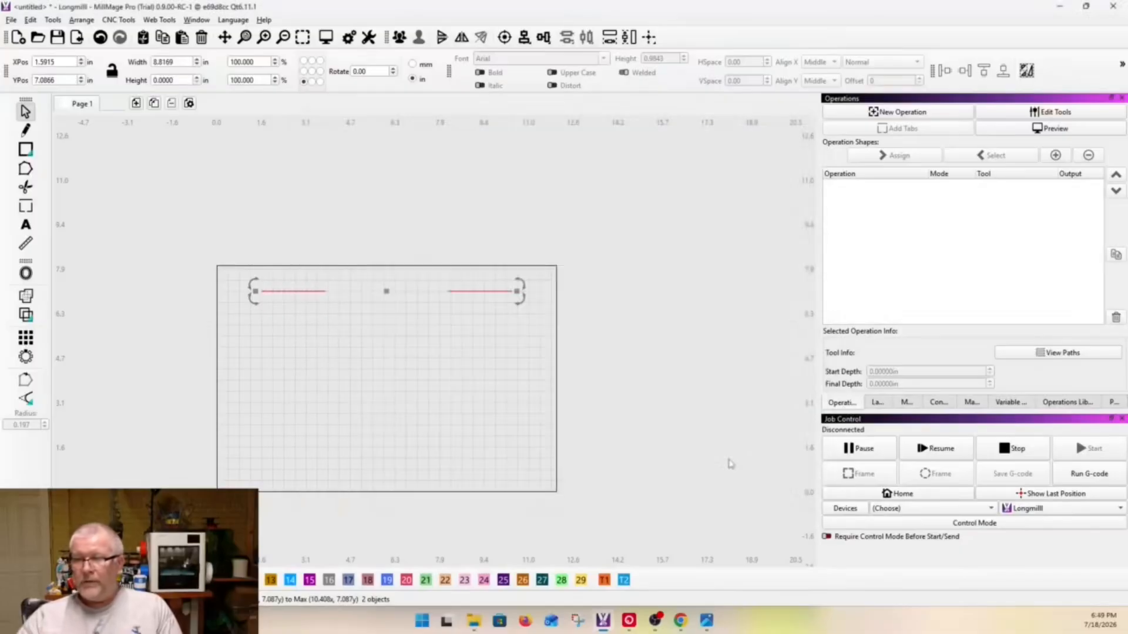
- Assign the two selected lines to the Profile operation and try to preview the toolpaths
click(895, 157)
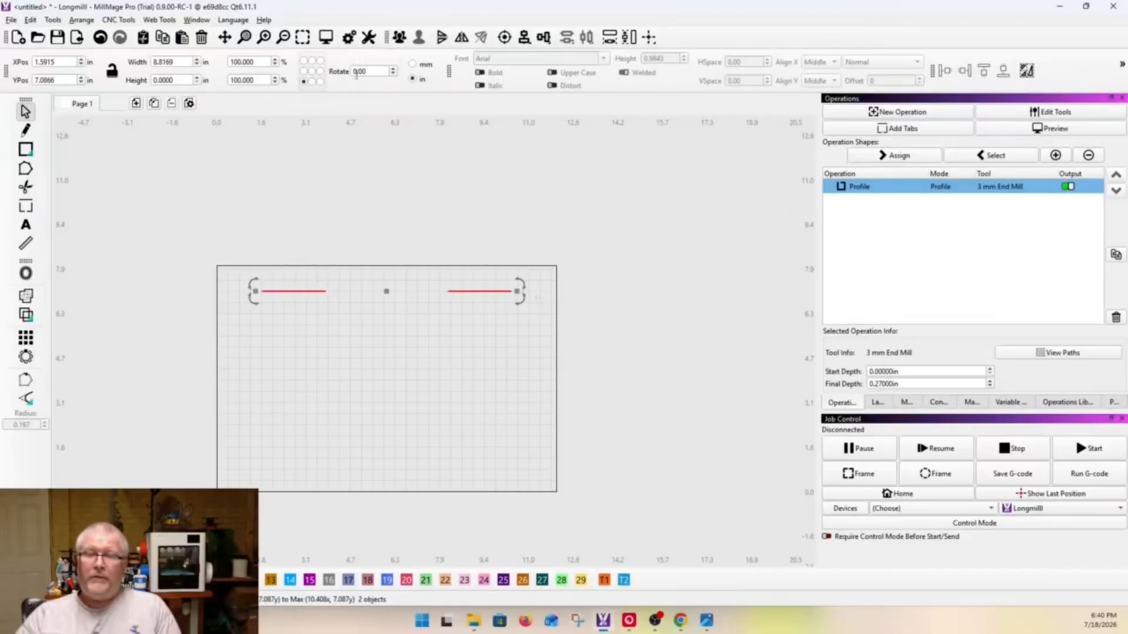
click(325, 37)
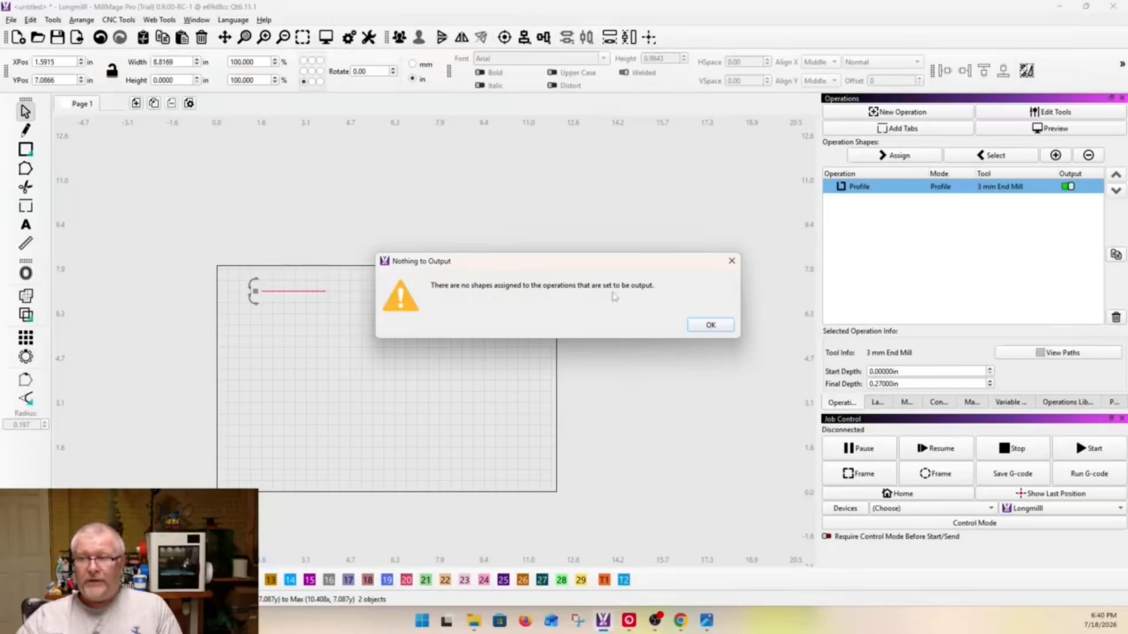
key(Return)
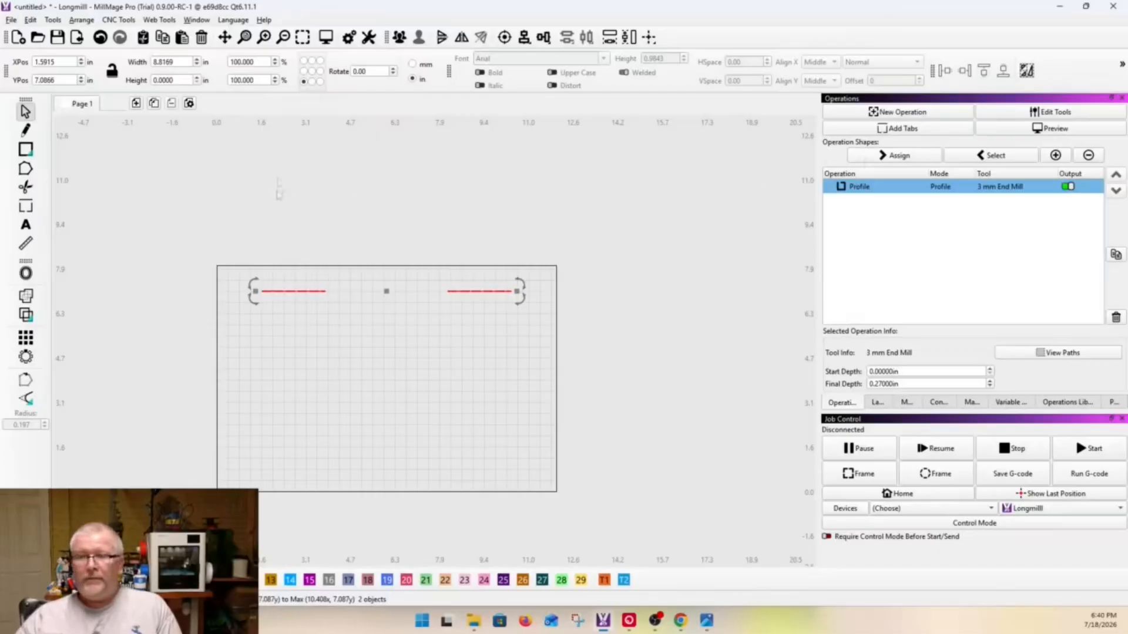
- Draw a rectangle about 11.81 in wide and 7.80 in high just inside the workpiece outline
click(27, 150)
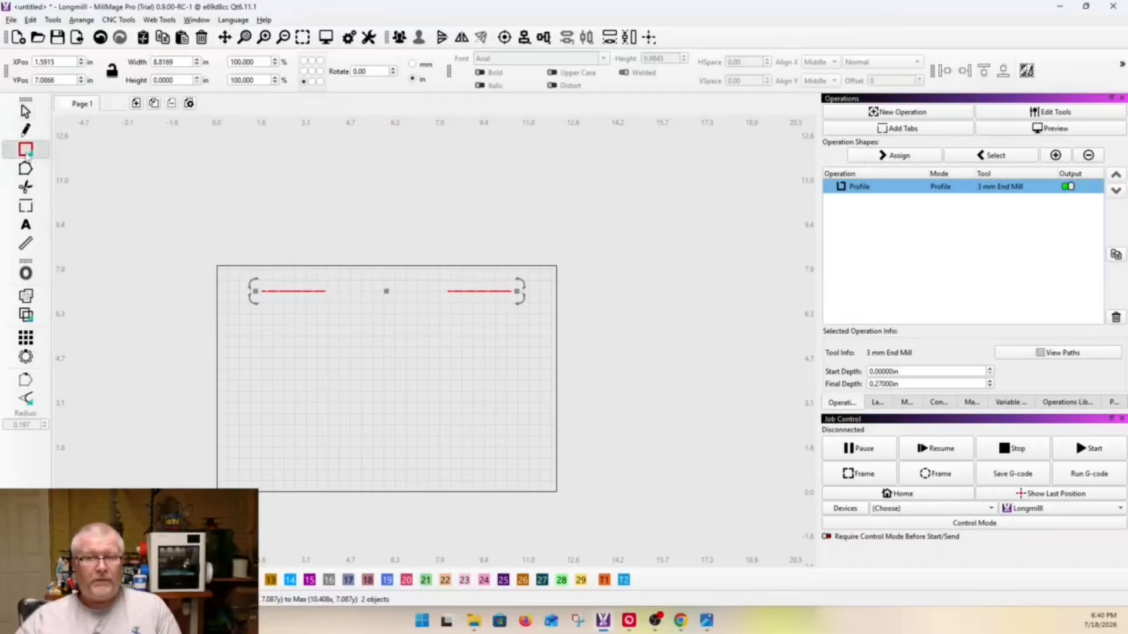
drag(220, 270, 552, 489)
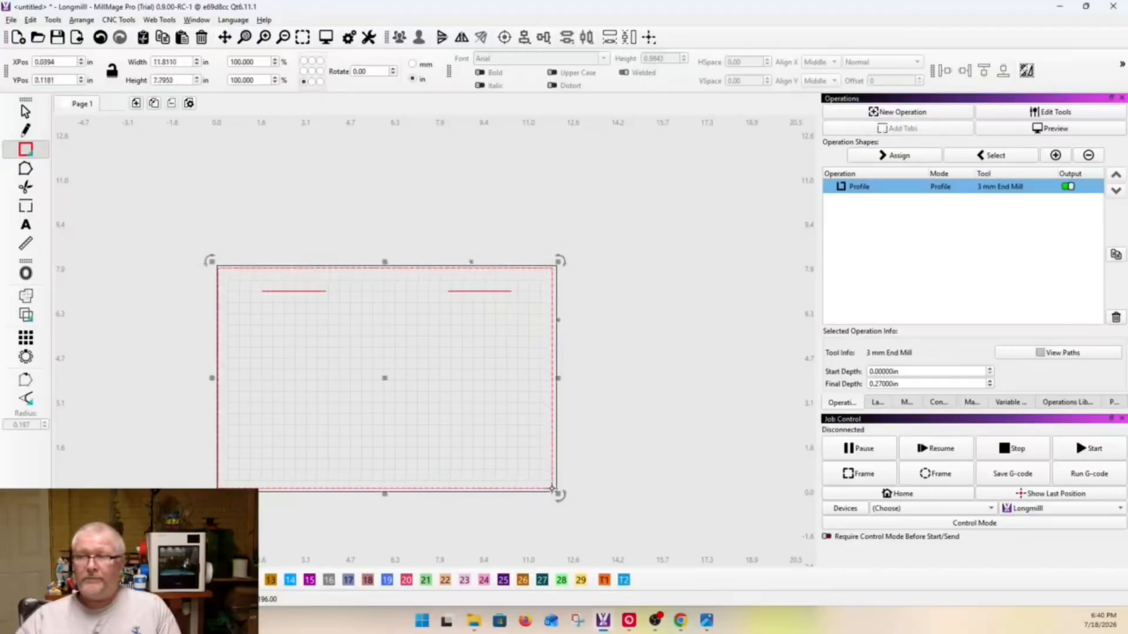
- Select the rectangle together with both lines and try the toolpath preview again
click(570, 184)
drag(214, 194, 596, 516)
key(ctrl+z)
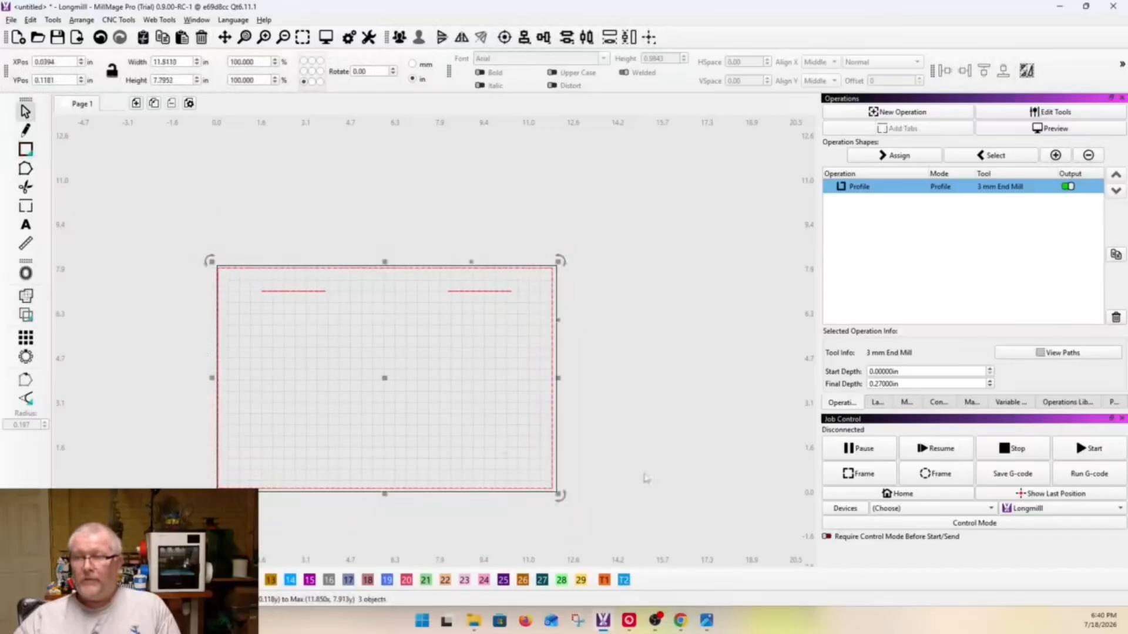
click(323, 38)
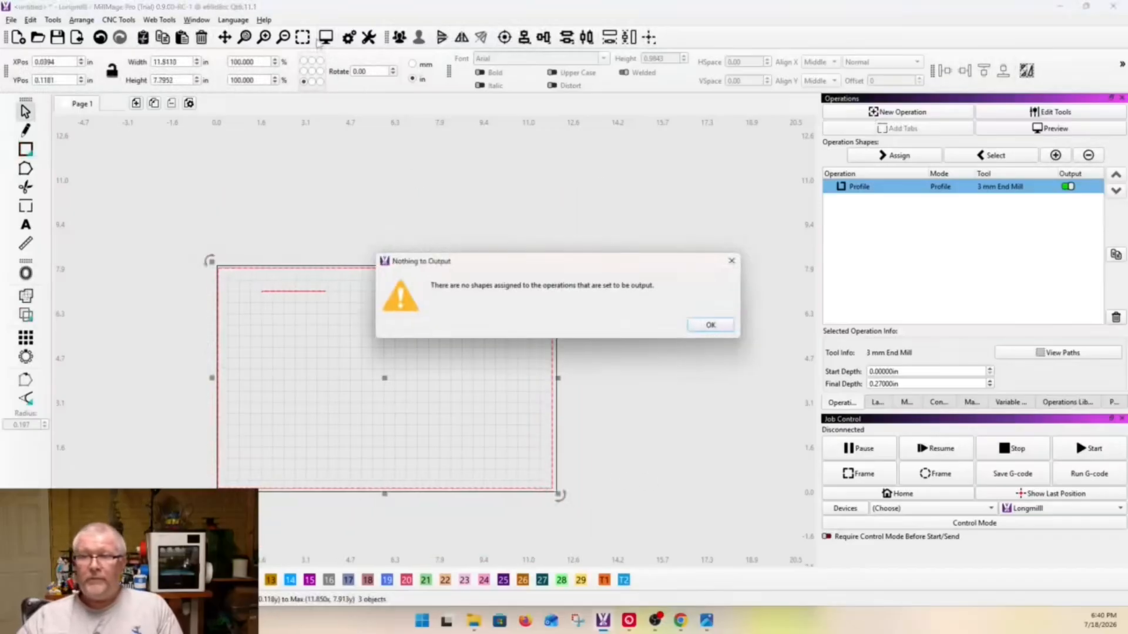
click(697, 322)
- Create a Pocket operation for the large rectangle with a final depth of 0.5 in and a depth per pass of 0.125 in
drag(396, 323, 333, 232)
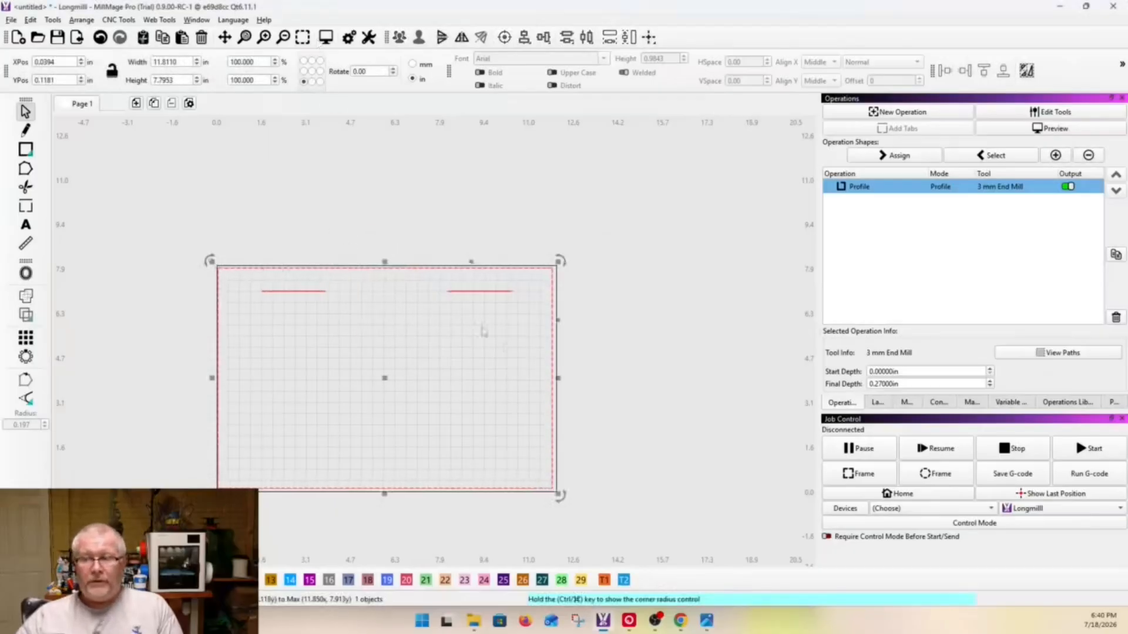
click(903, 113)
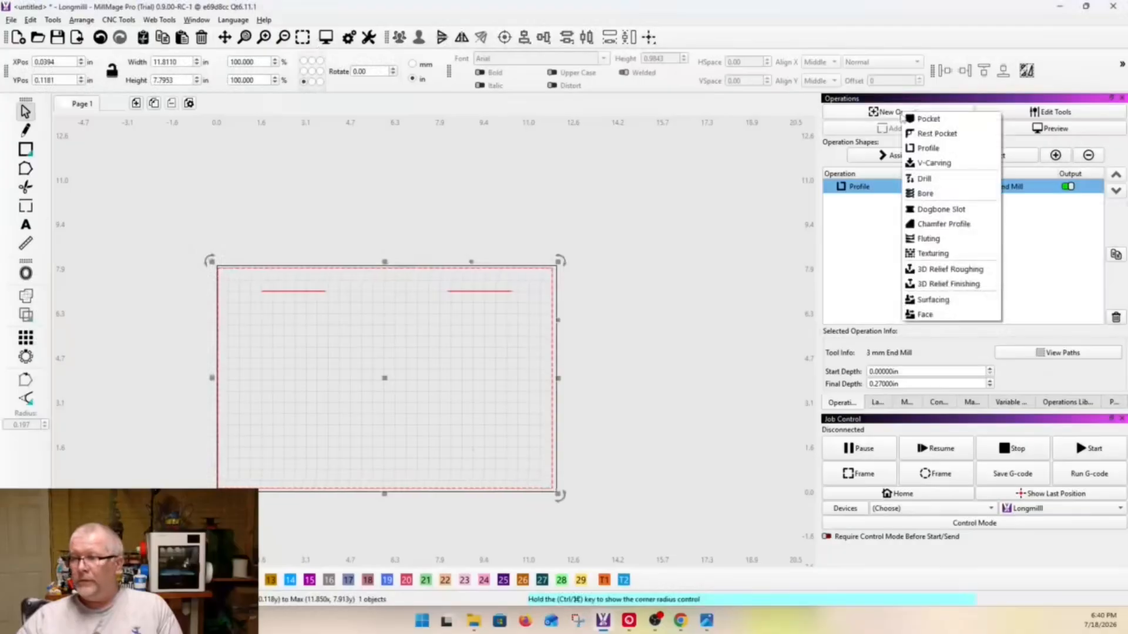
click(927, 119)
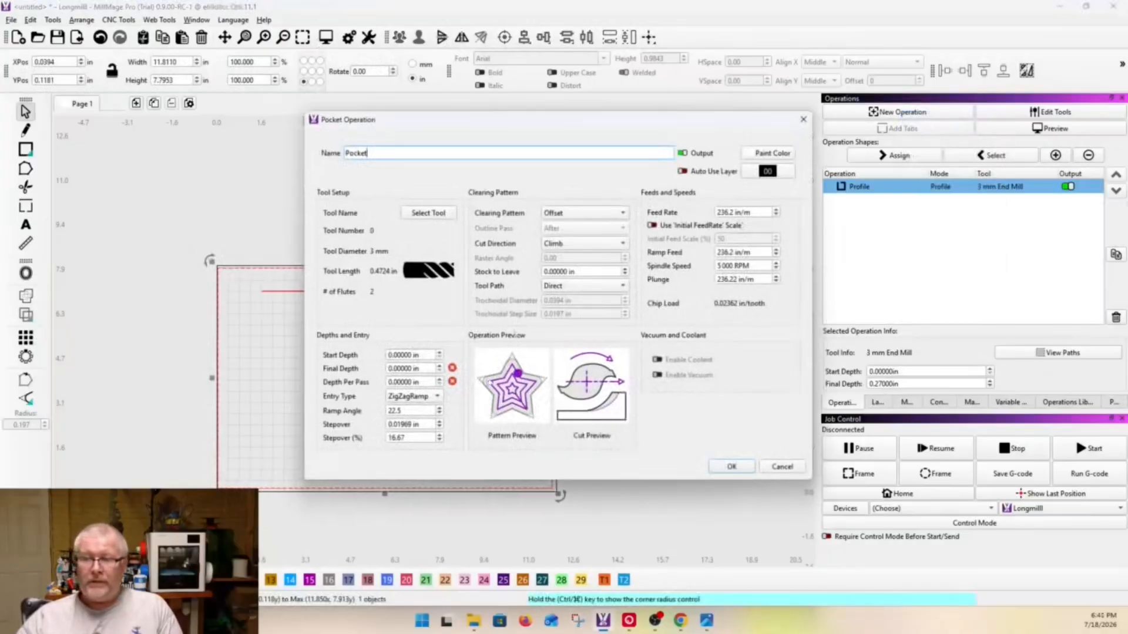
text(.5)
drag(423, 368, 371, 377)
text(.125)
click(422, 438)
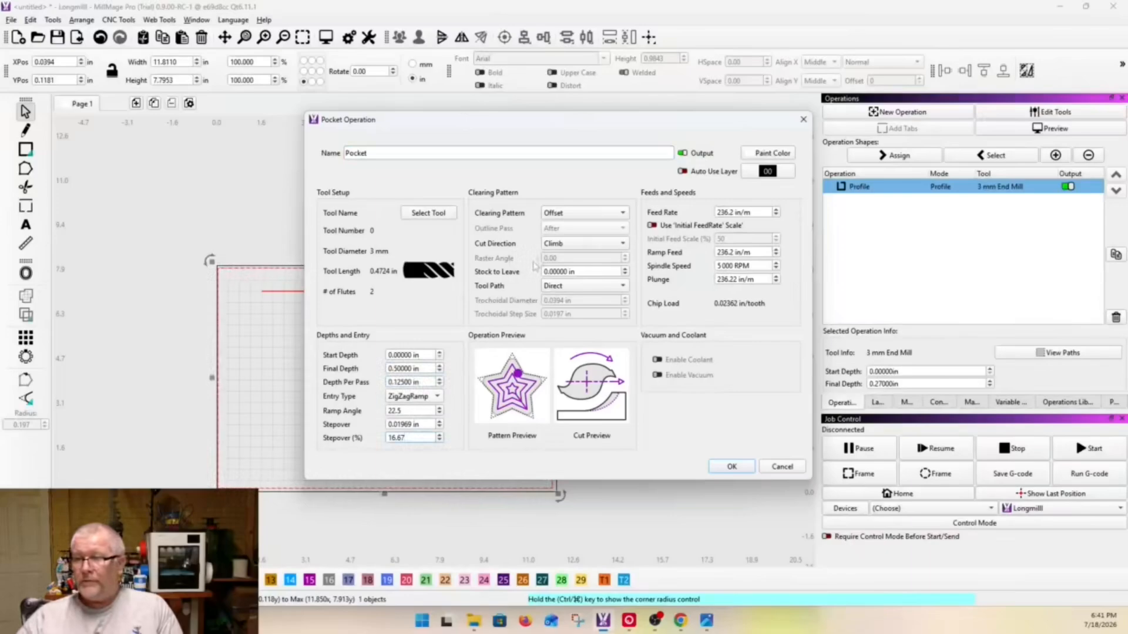
click(731, 466)
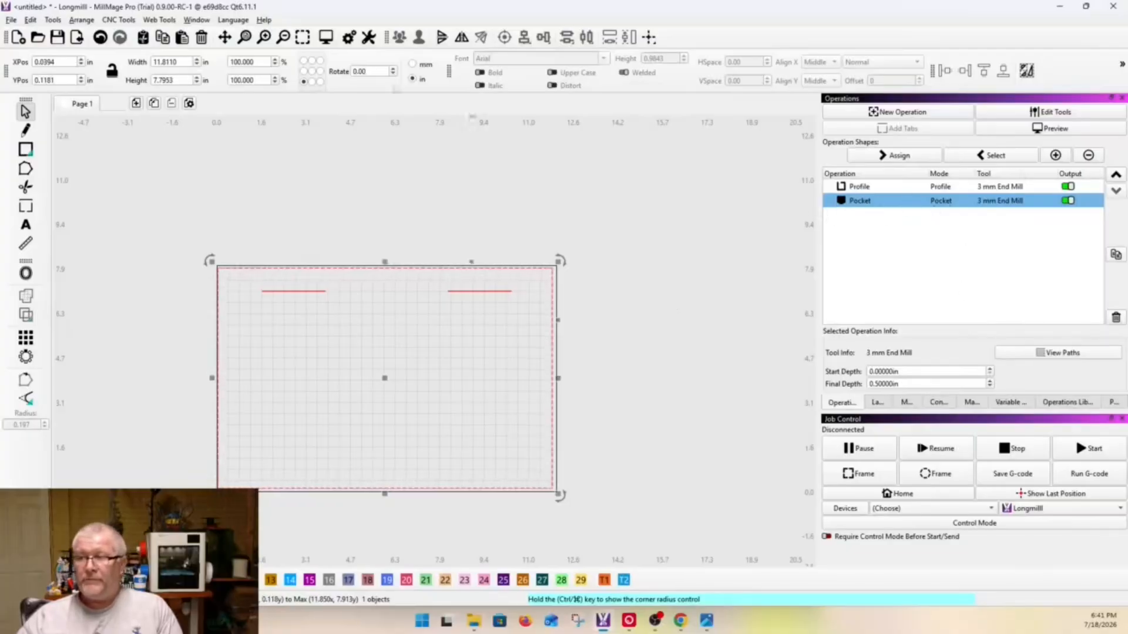
- Preview the job with both the Profile and Pocket operations output, viewing the simulated workpiece from above
click(326, 37)
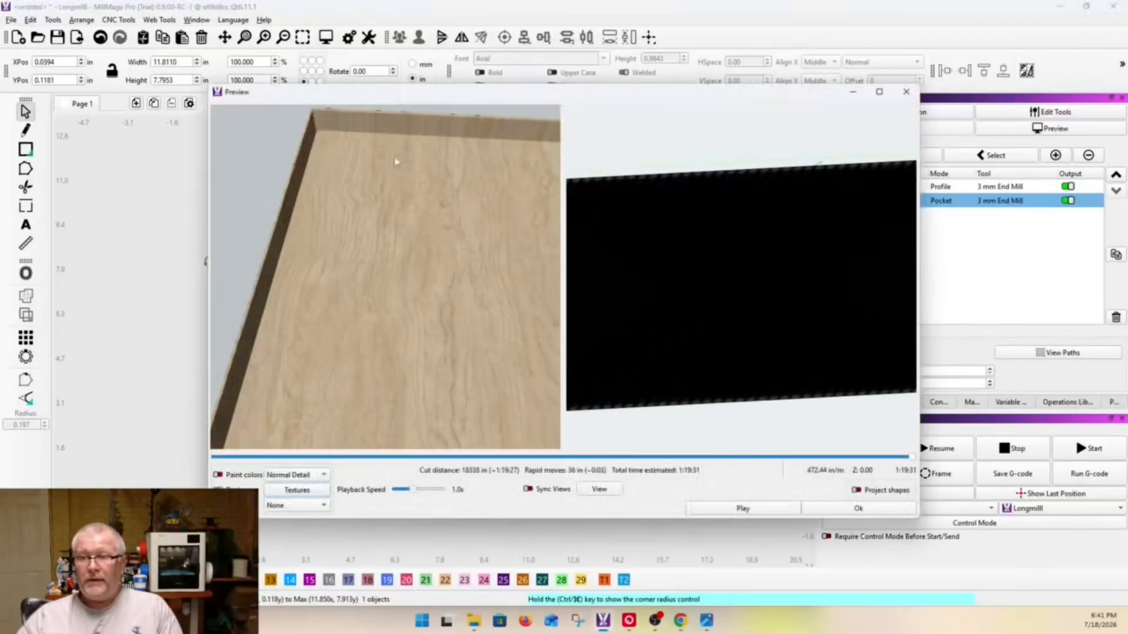
drag(404, 182, 397, 281)
scroll(405, 237, down, 4)
key(Escape)
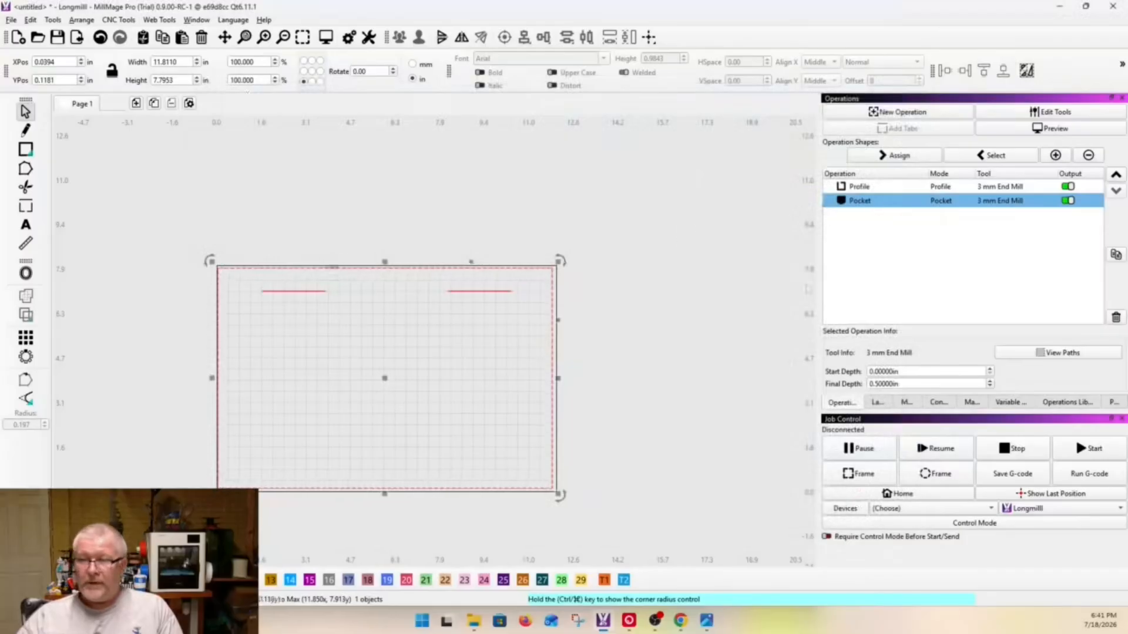
- Turn off output for the Pocket operation and preview the profile cuts alone from above
click(1068, 200)
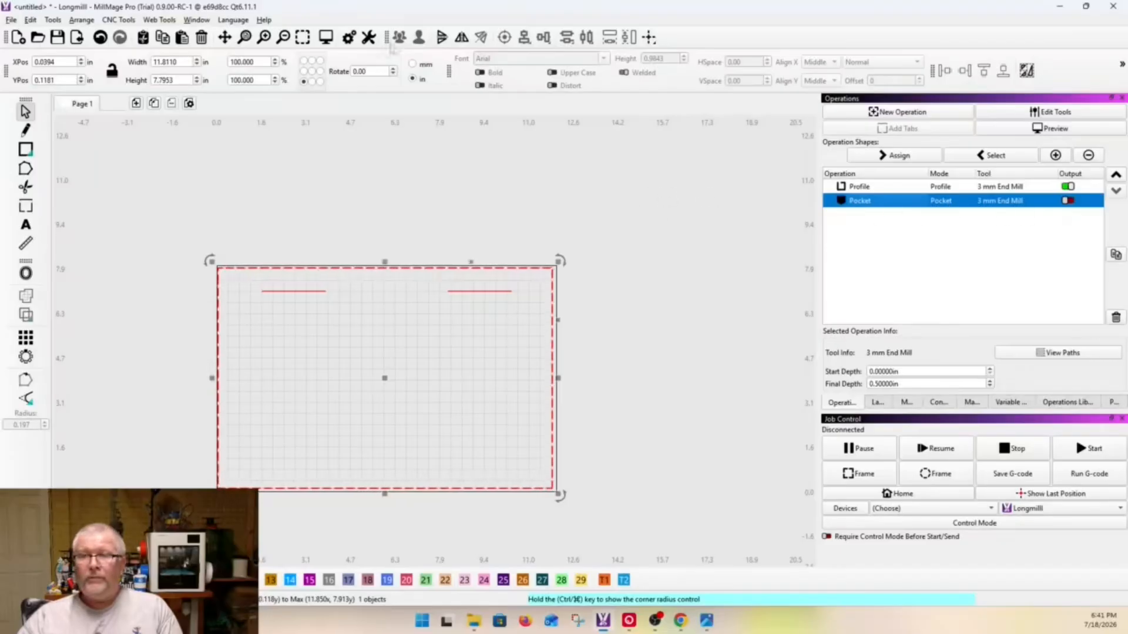
click(326, 39)
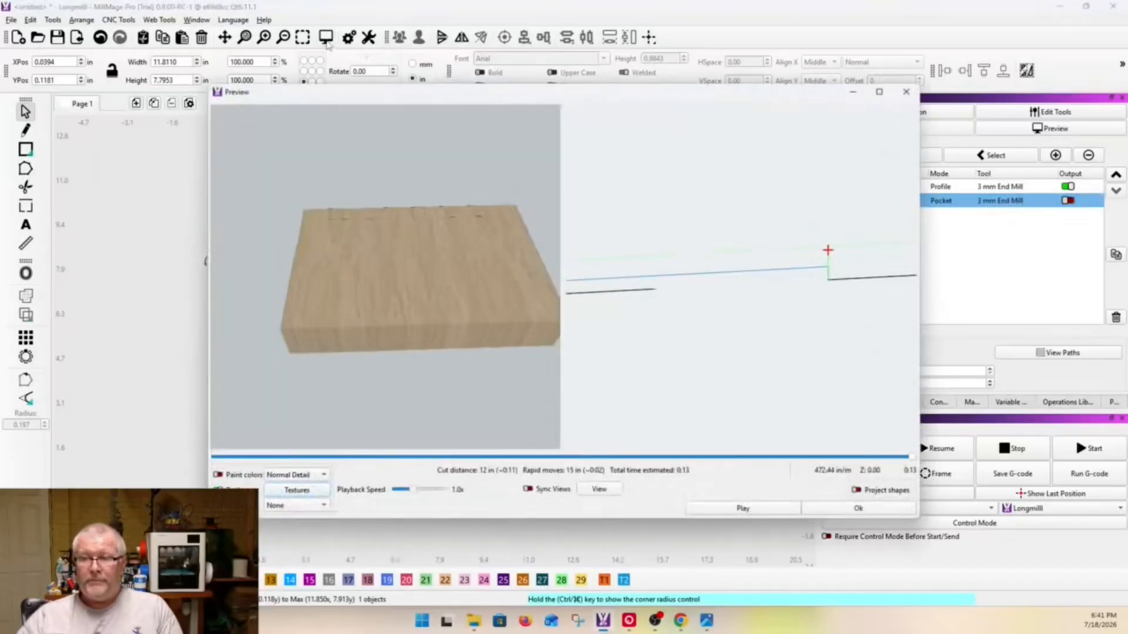
drag(406, 262, 403, 352)
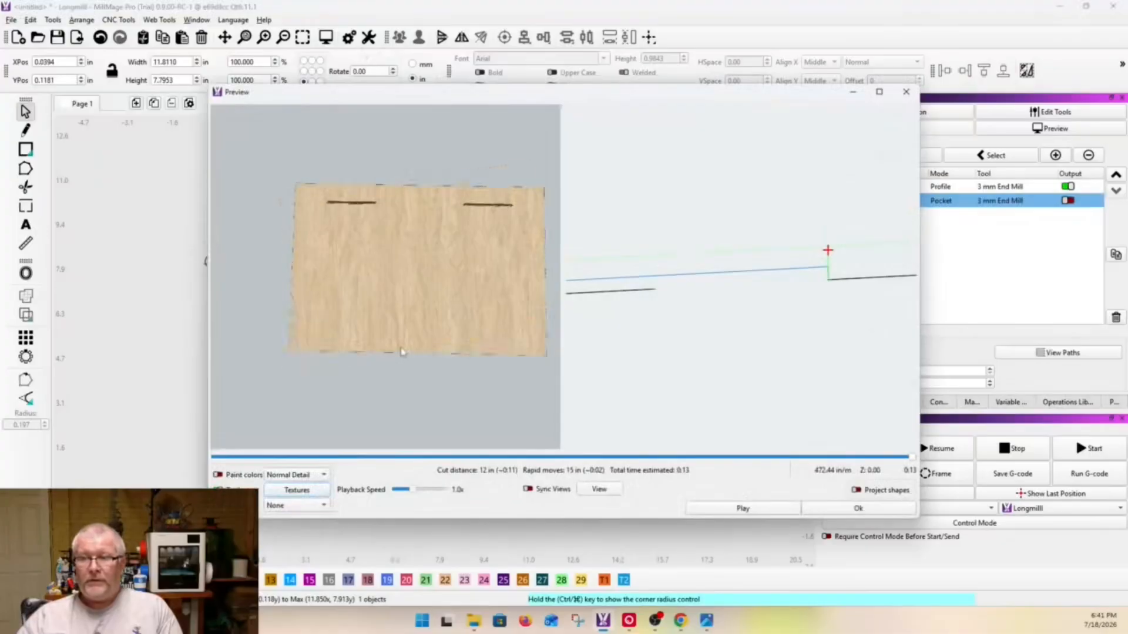
scroll(454, 201, up, 2)
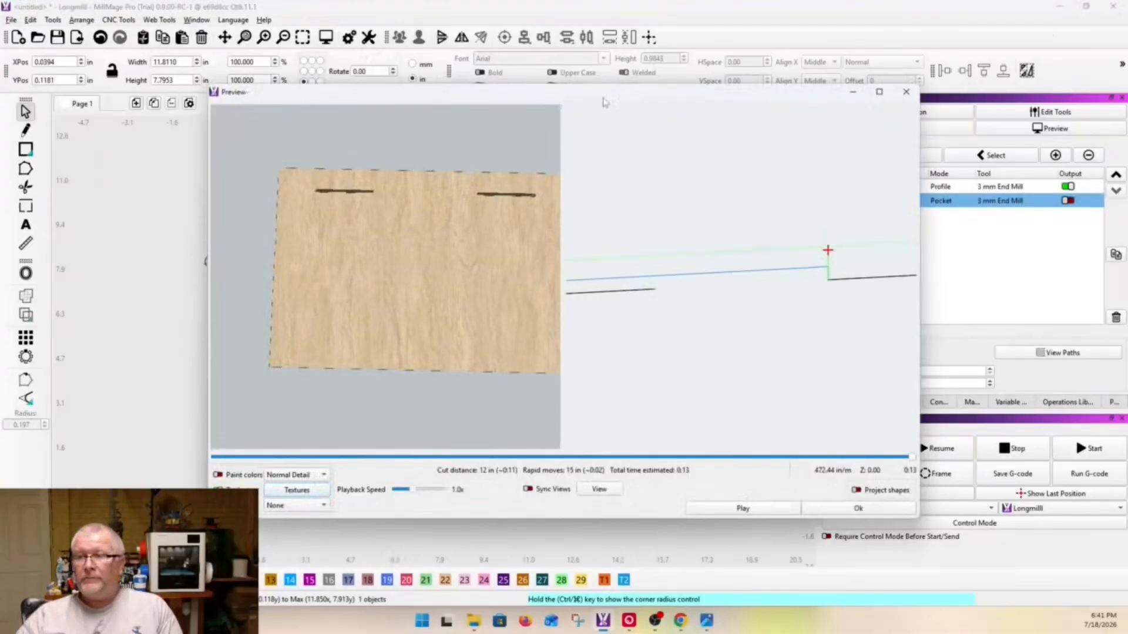
- Enlarge the preview to full size, examine both slots up close from several angles, and close it
double_click(600, 94)
scroll(313, 235, down, 2)
middle_drag(313, 235, 252, 322)
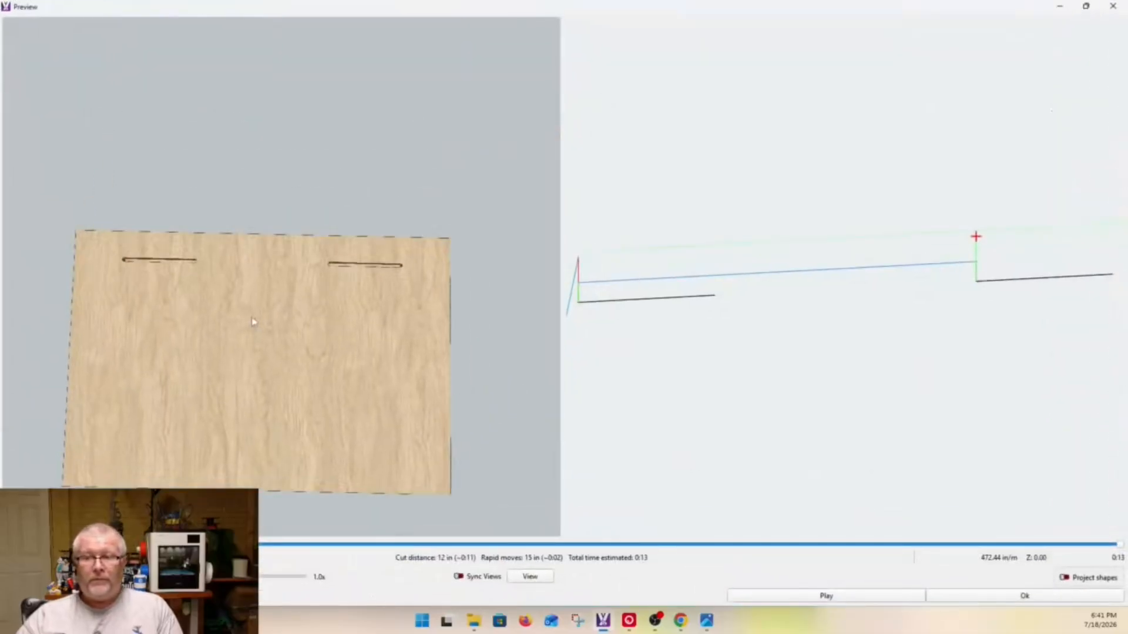
scroll(251, 323, up, 4)
drag(251, 322, 84, 292)
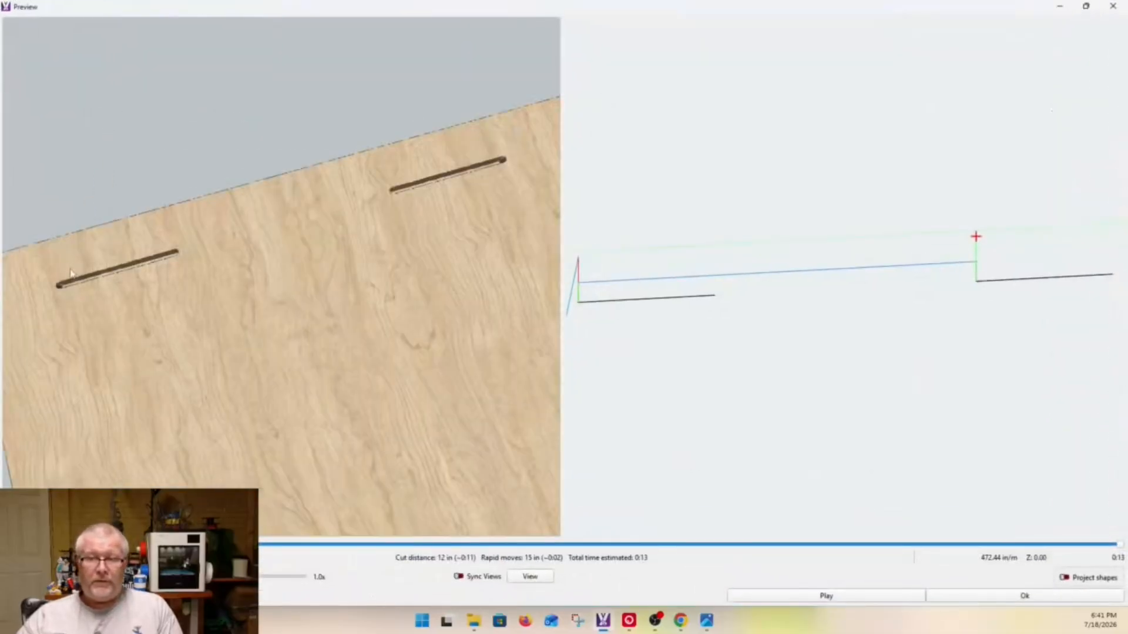
drag(307, 281, 391, 270)
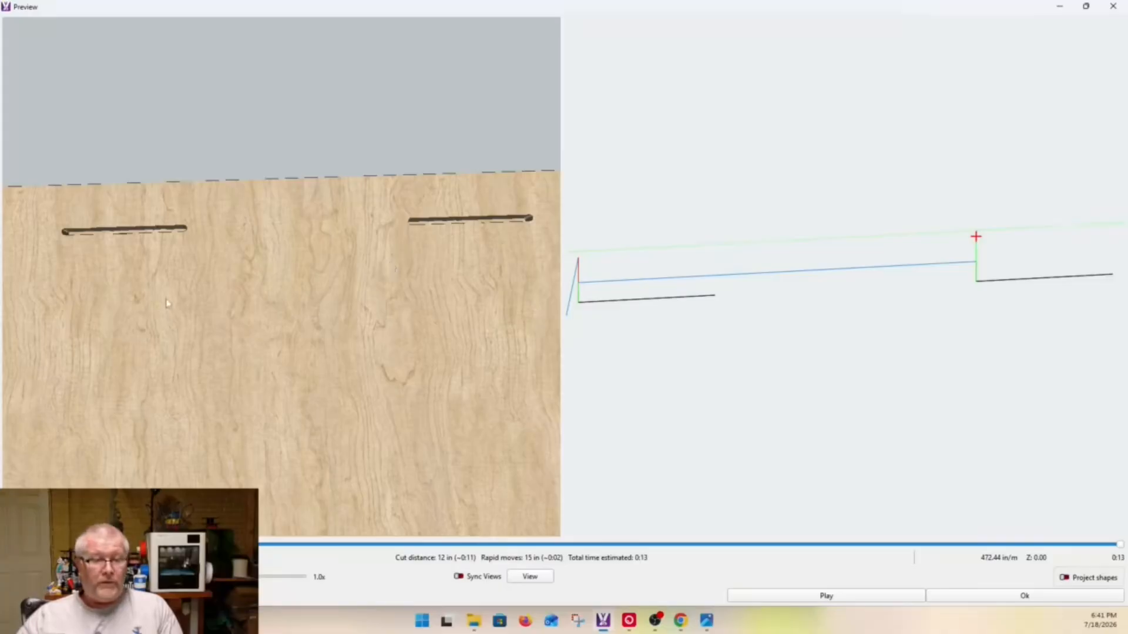
drag(293, 371, 343, 275)
scroll(343, 274, up, 3)
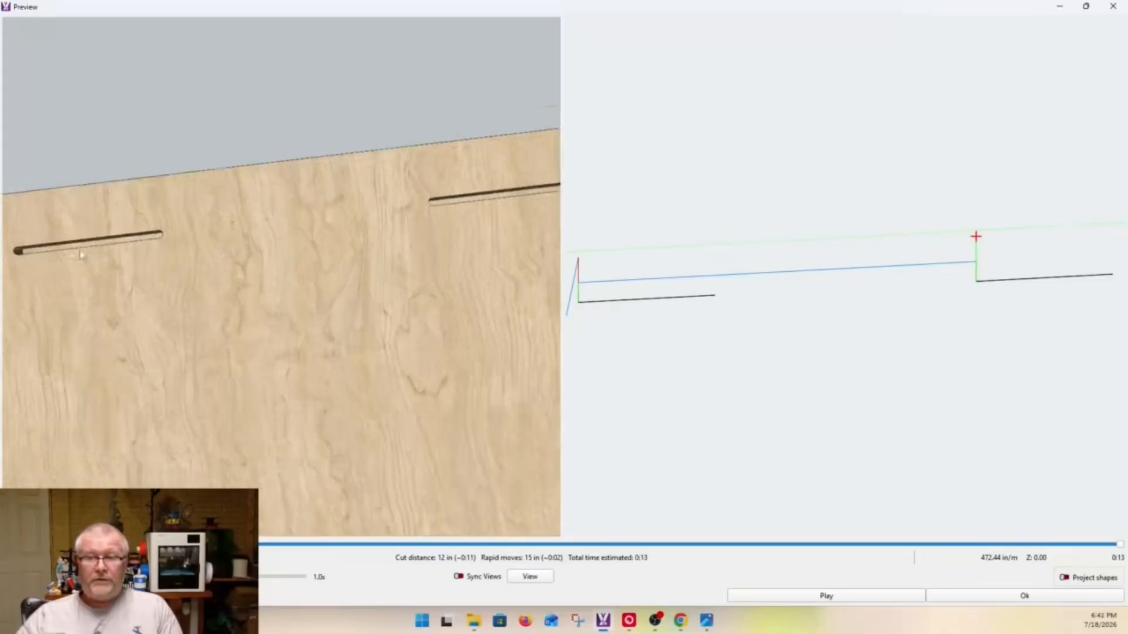
middle_drag(69, 270, 243, 319)
mouse_move(222, 366)
mouse_down()
mouse_move(222, 425)
mouse_move(225, 345)
mouse_up()
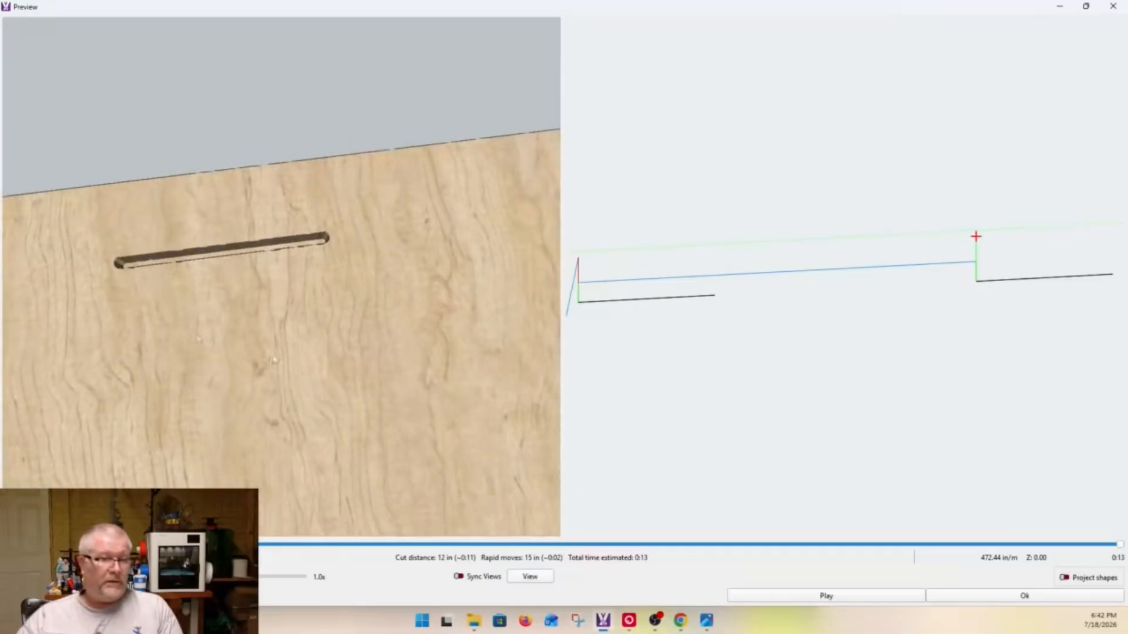
scroll(238, 356, down, 5)
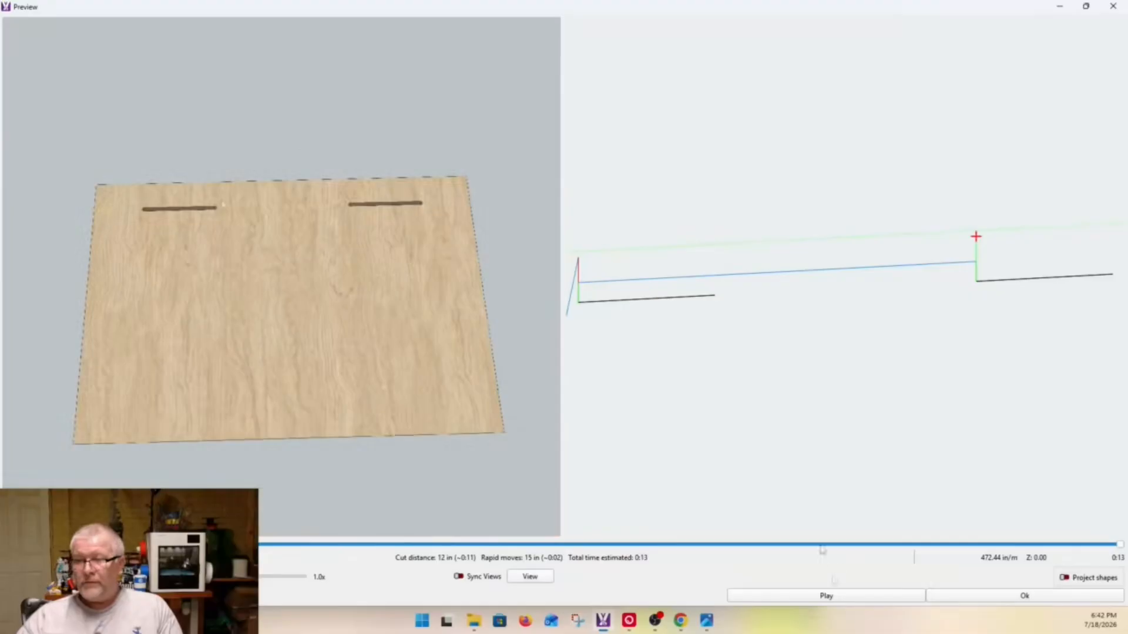
click(972, 593)
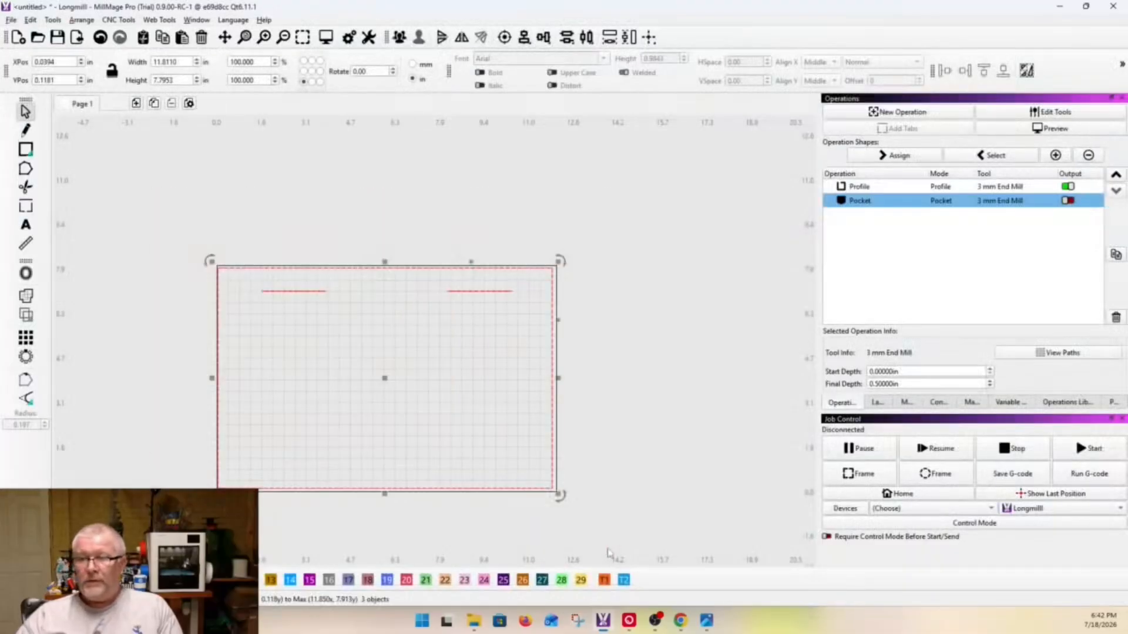